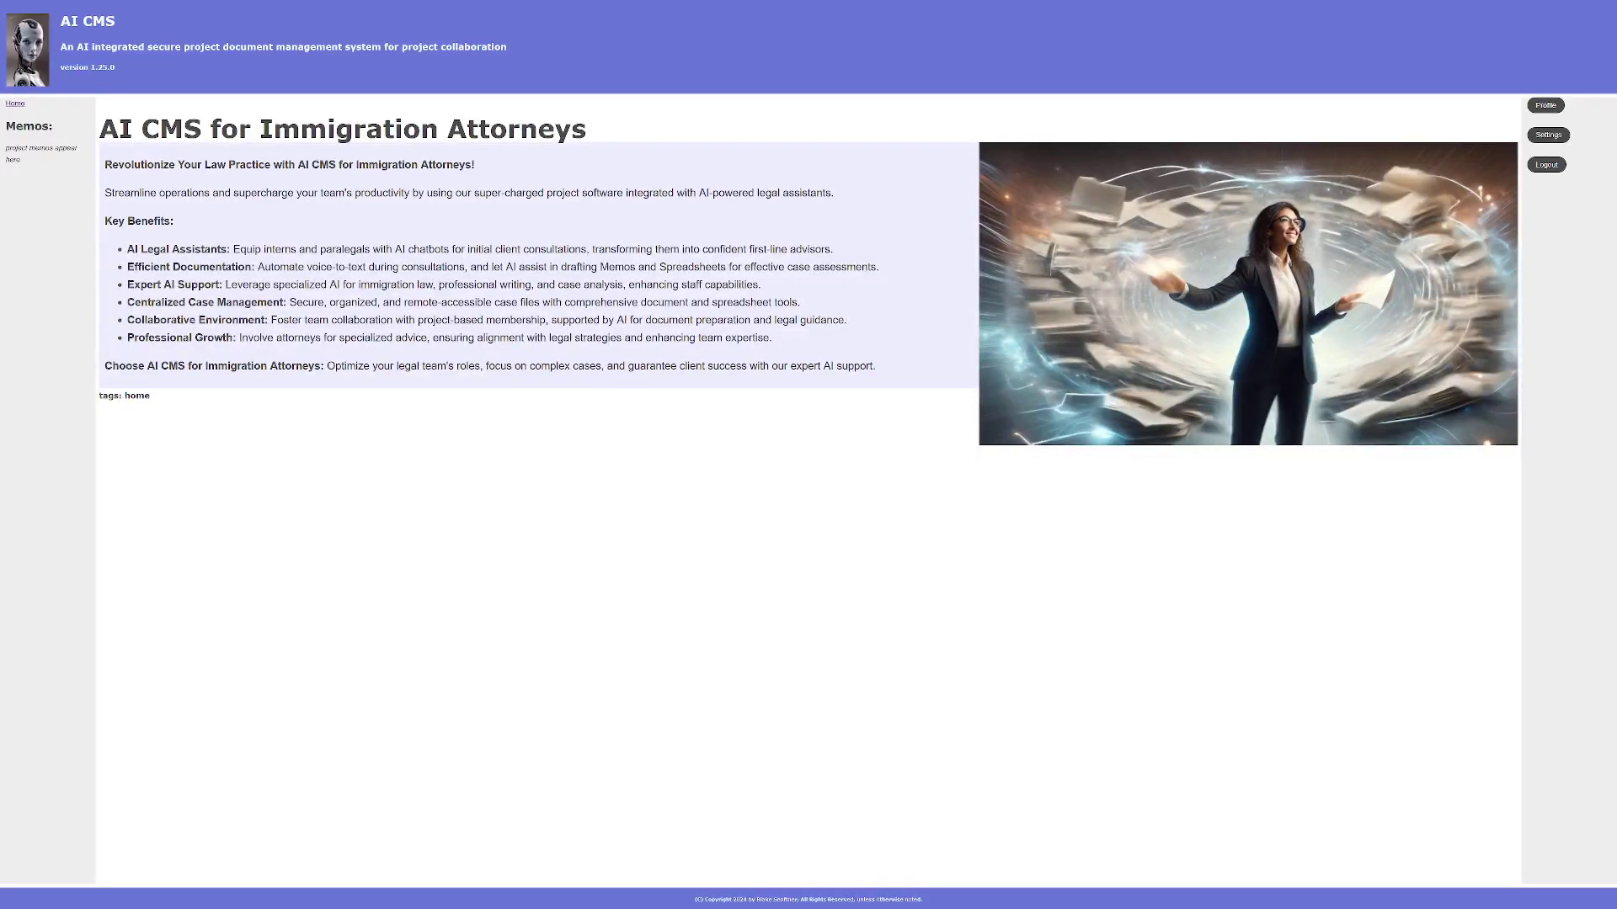
- Go to the profile page and open the R & D project
left_click(1546, 105)
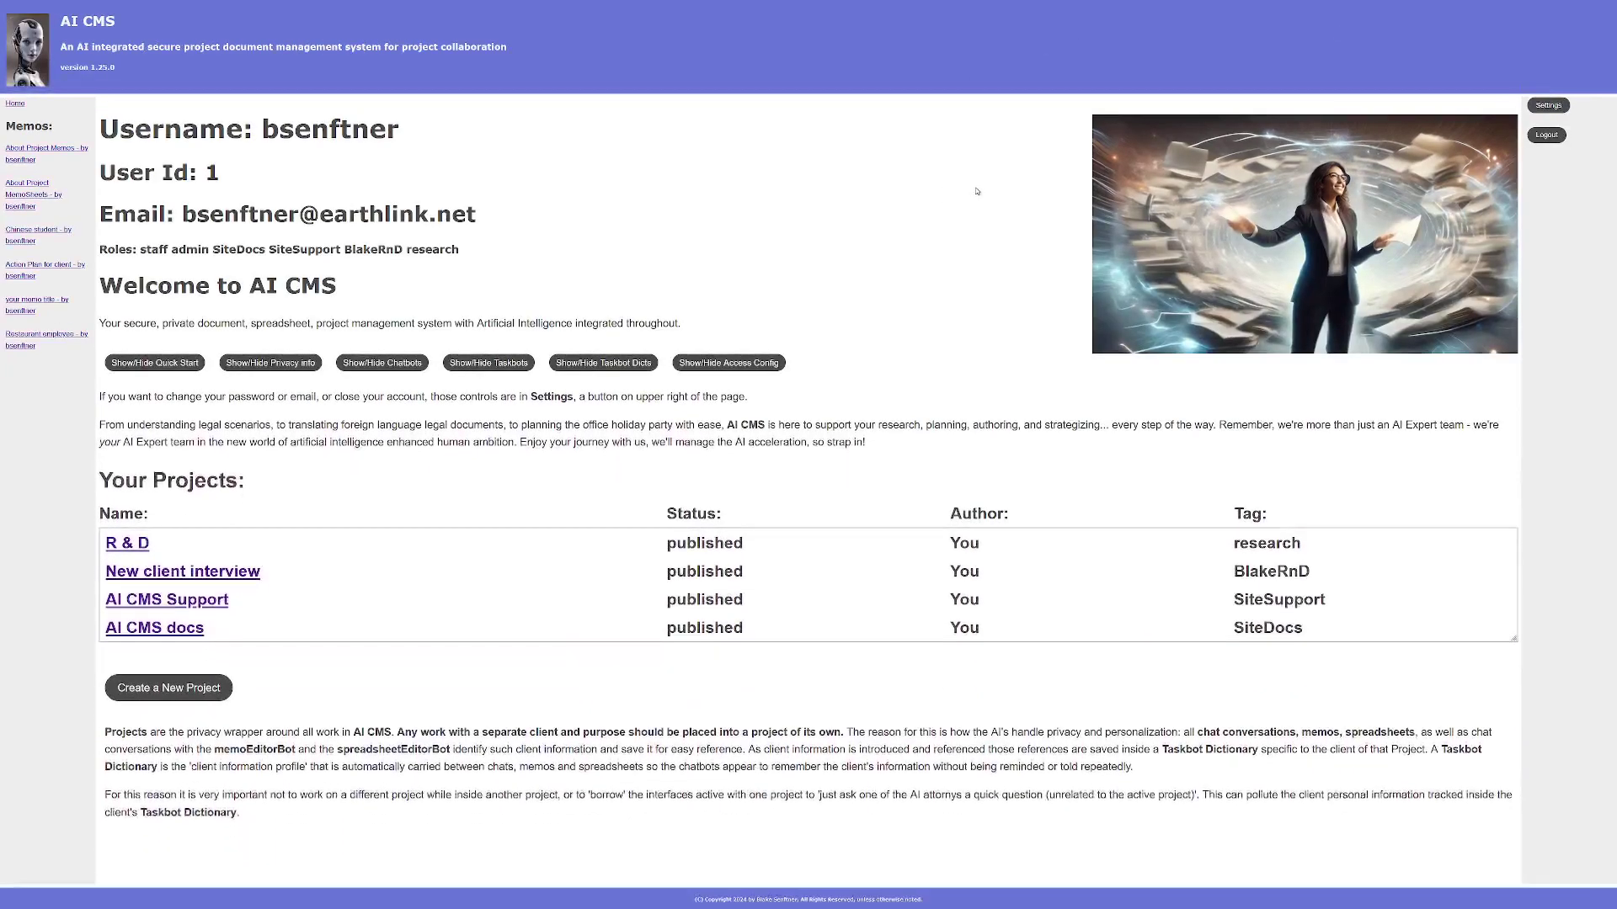
left_click(128, 543)
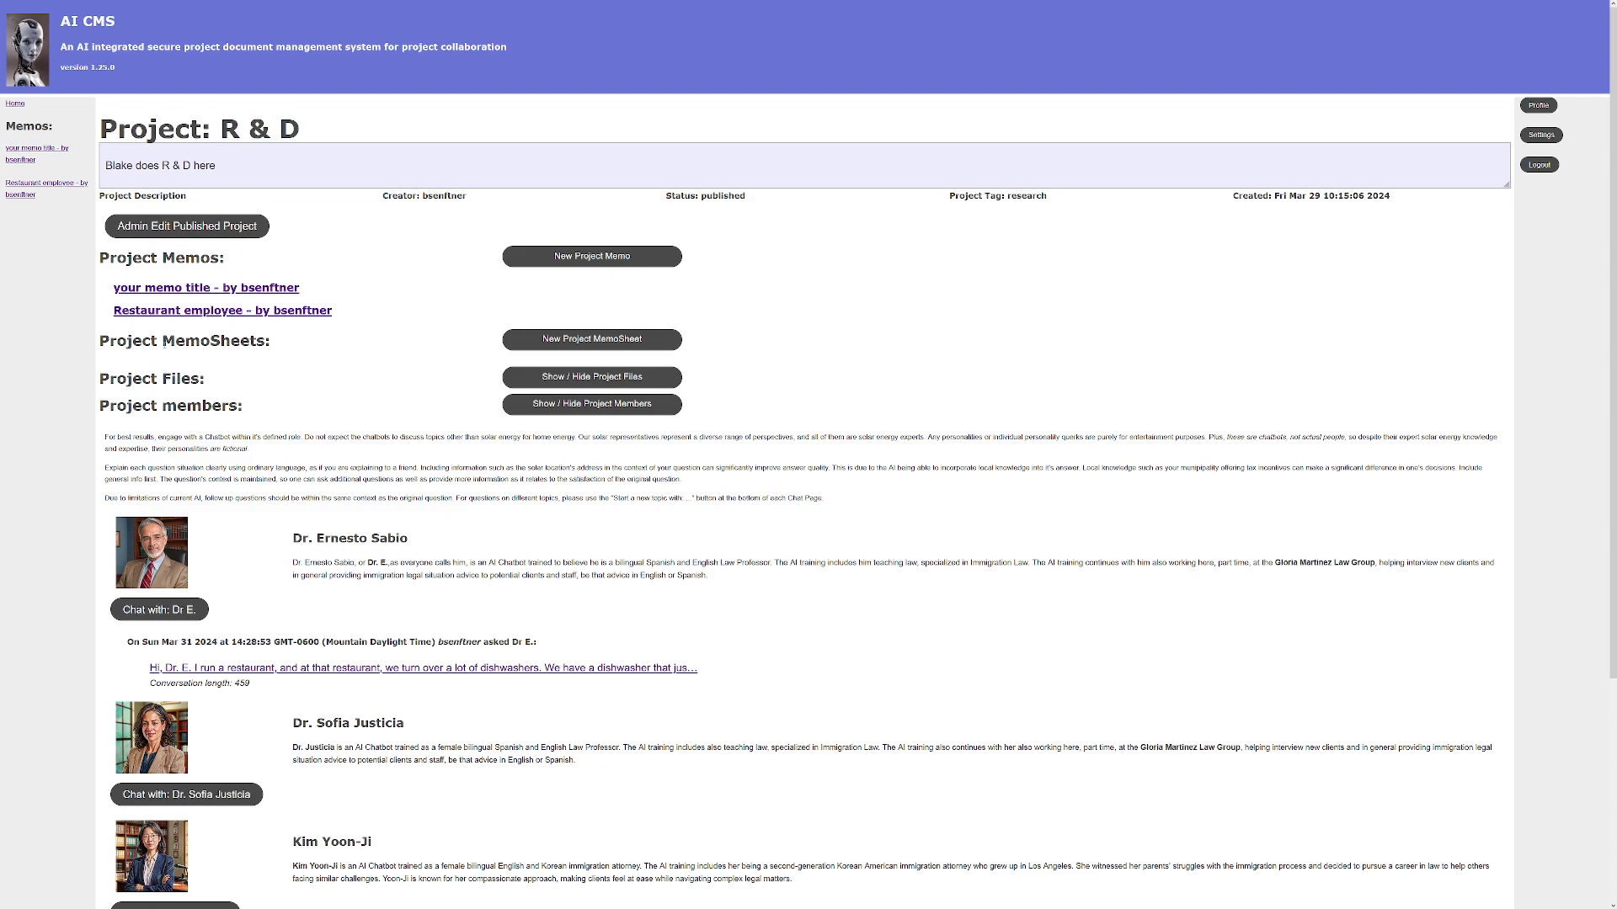
- Start a new MemoSheet and replace its placeholder title with 'Legal Conference Schedule'
left_click(608, 342)
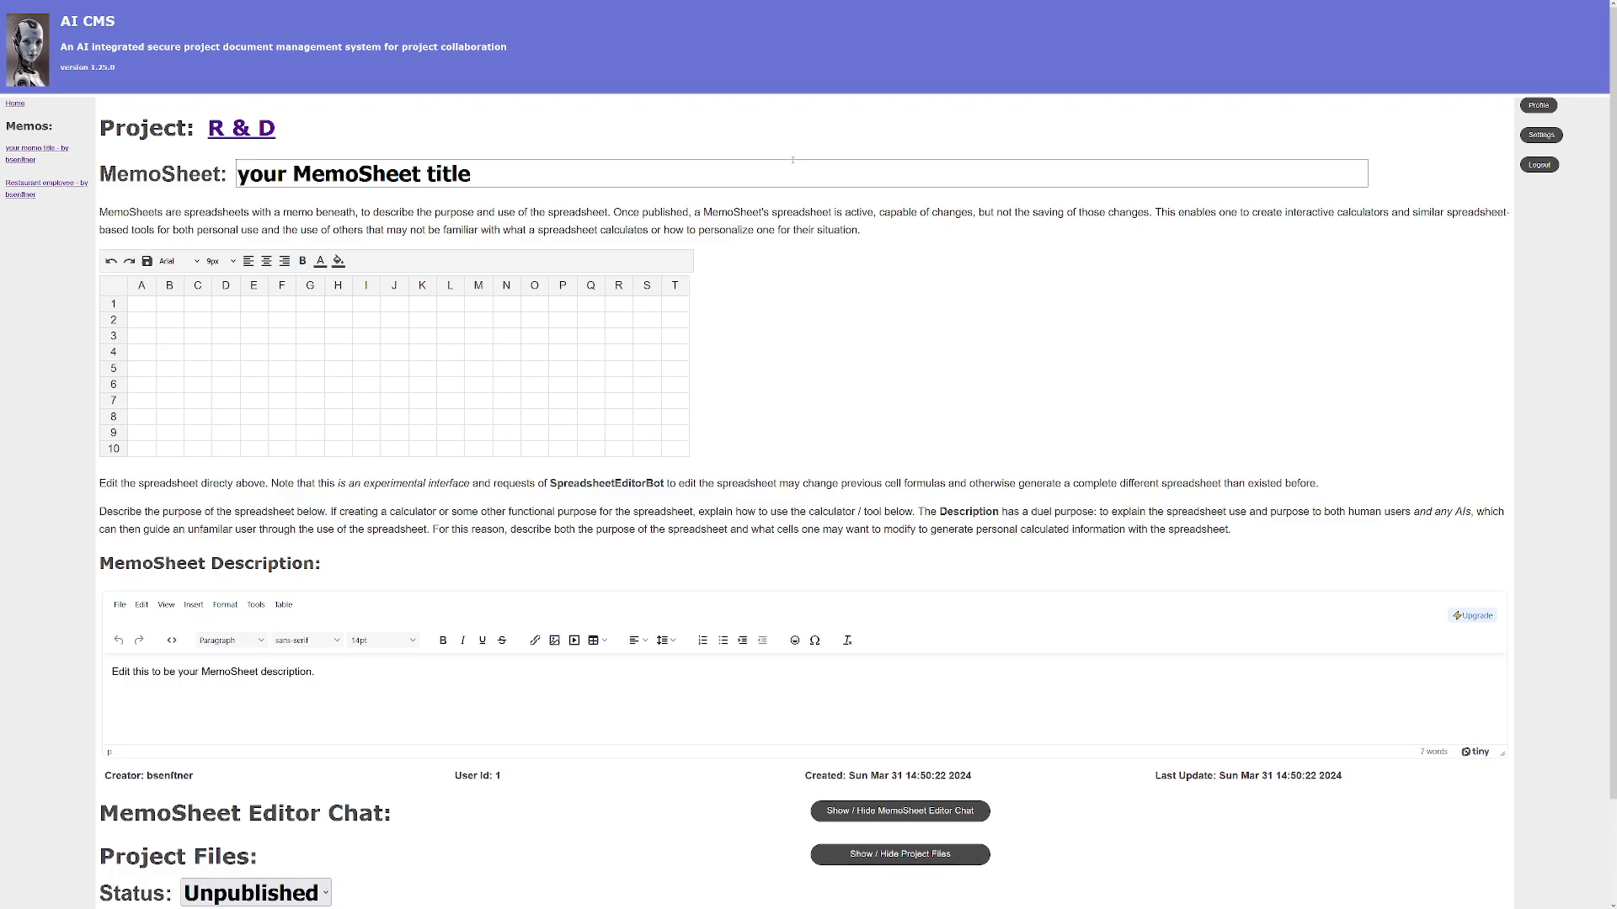
left_click_drag(493, 168, 127, 153)
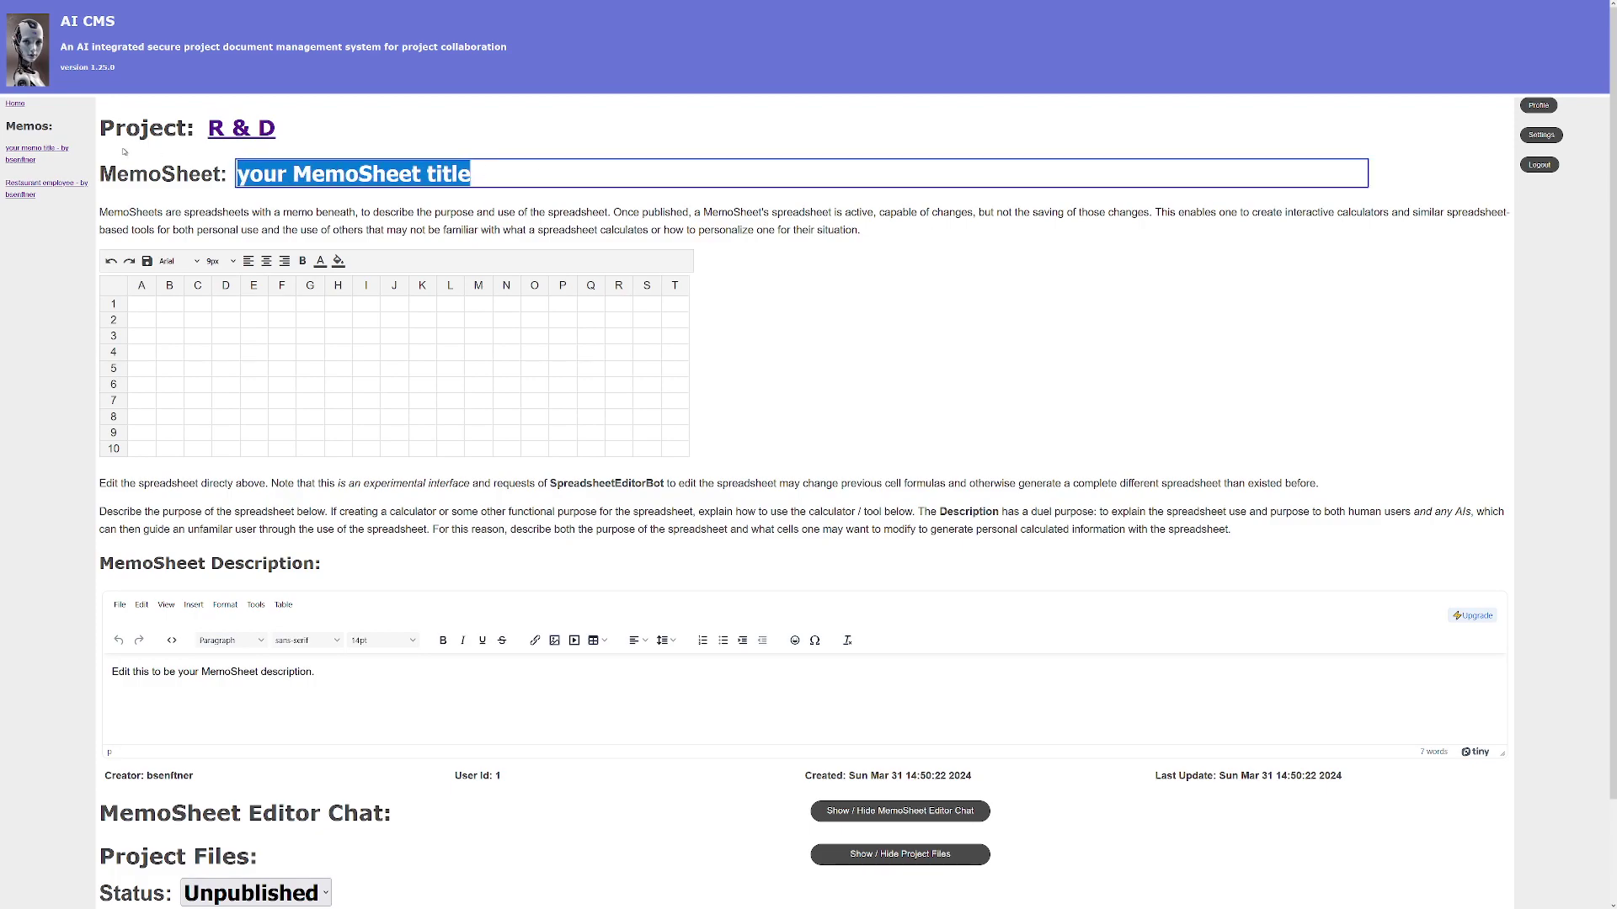
type("L")
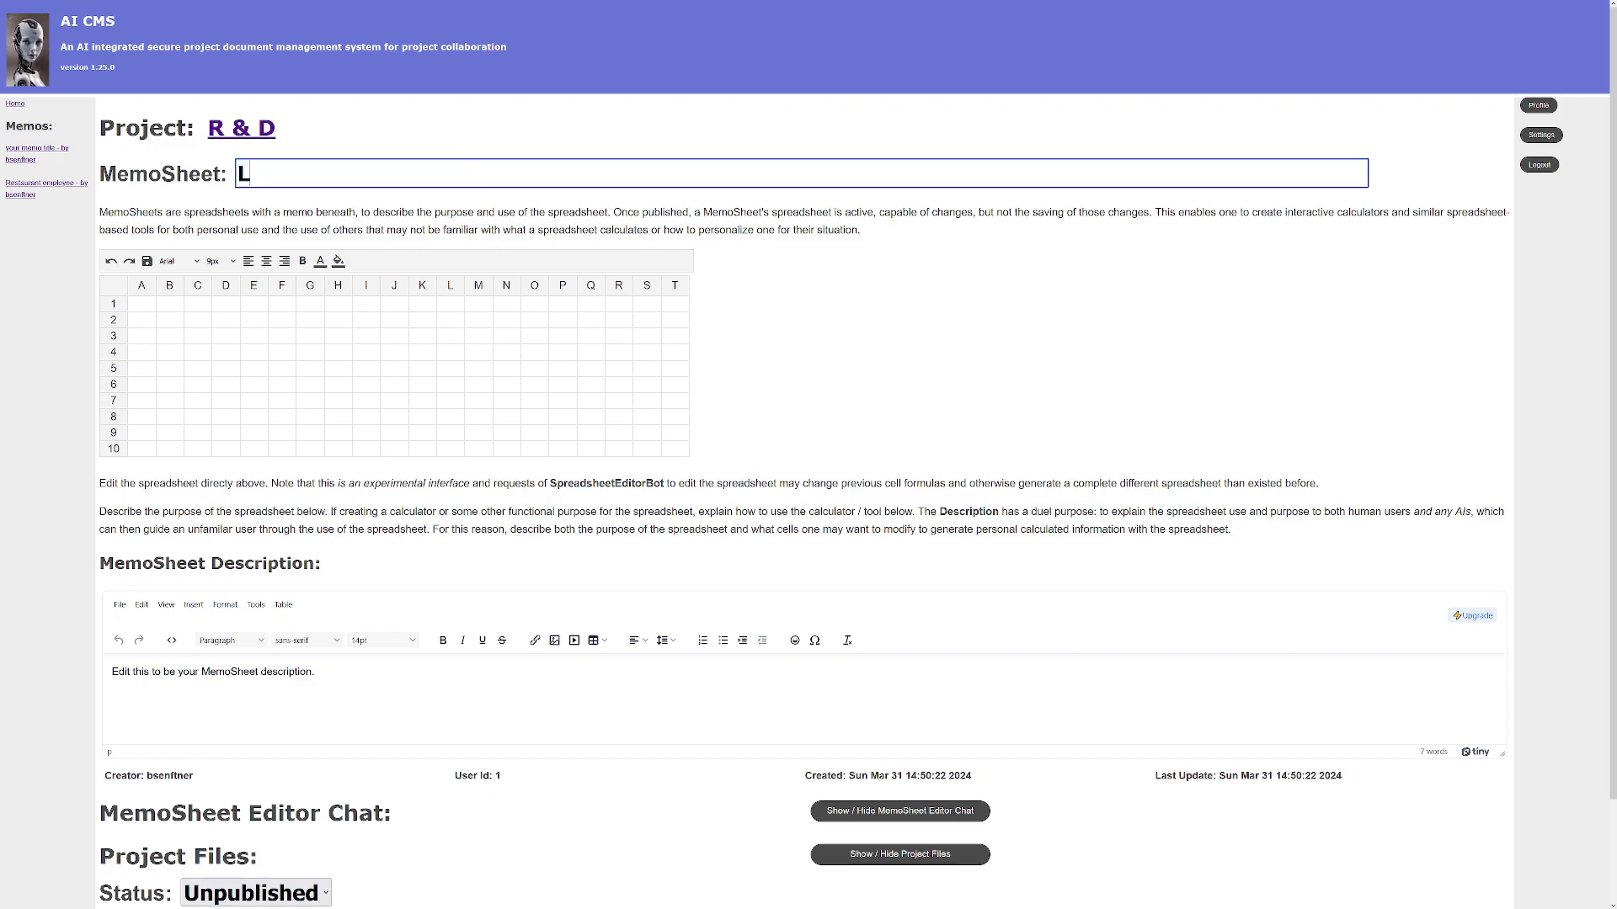
type("egal Conference")
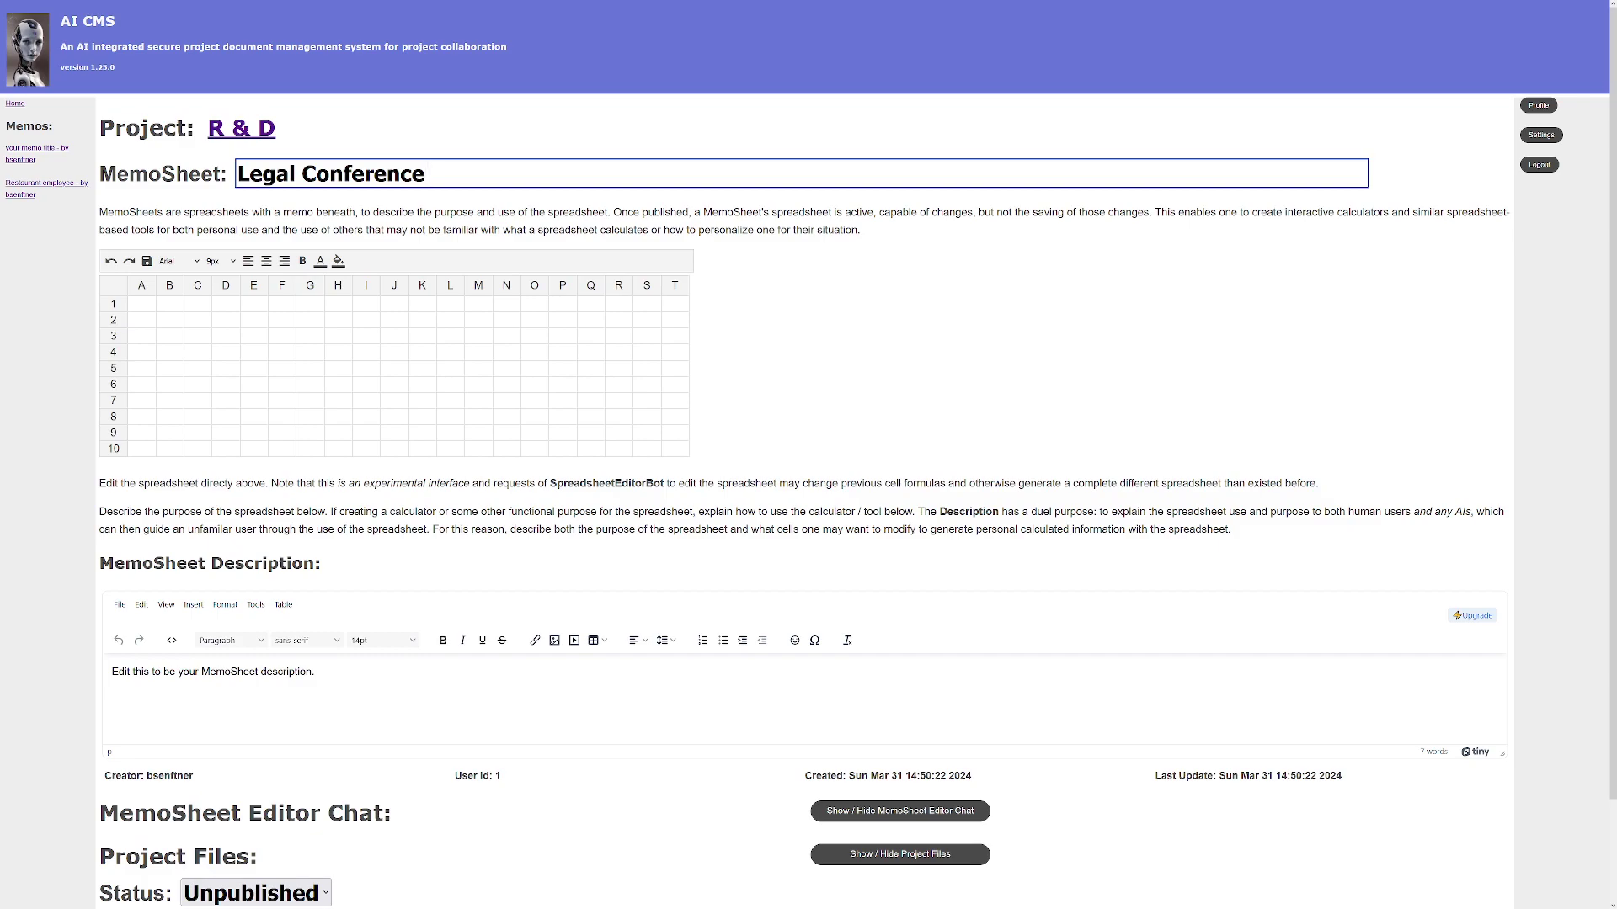
type(" Schedule")
- Expand the MemoSheet Editor Chat panel below the empty spreadsheet
scroll(898, 306, "down", 2)
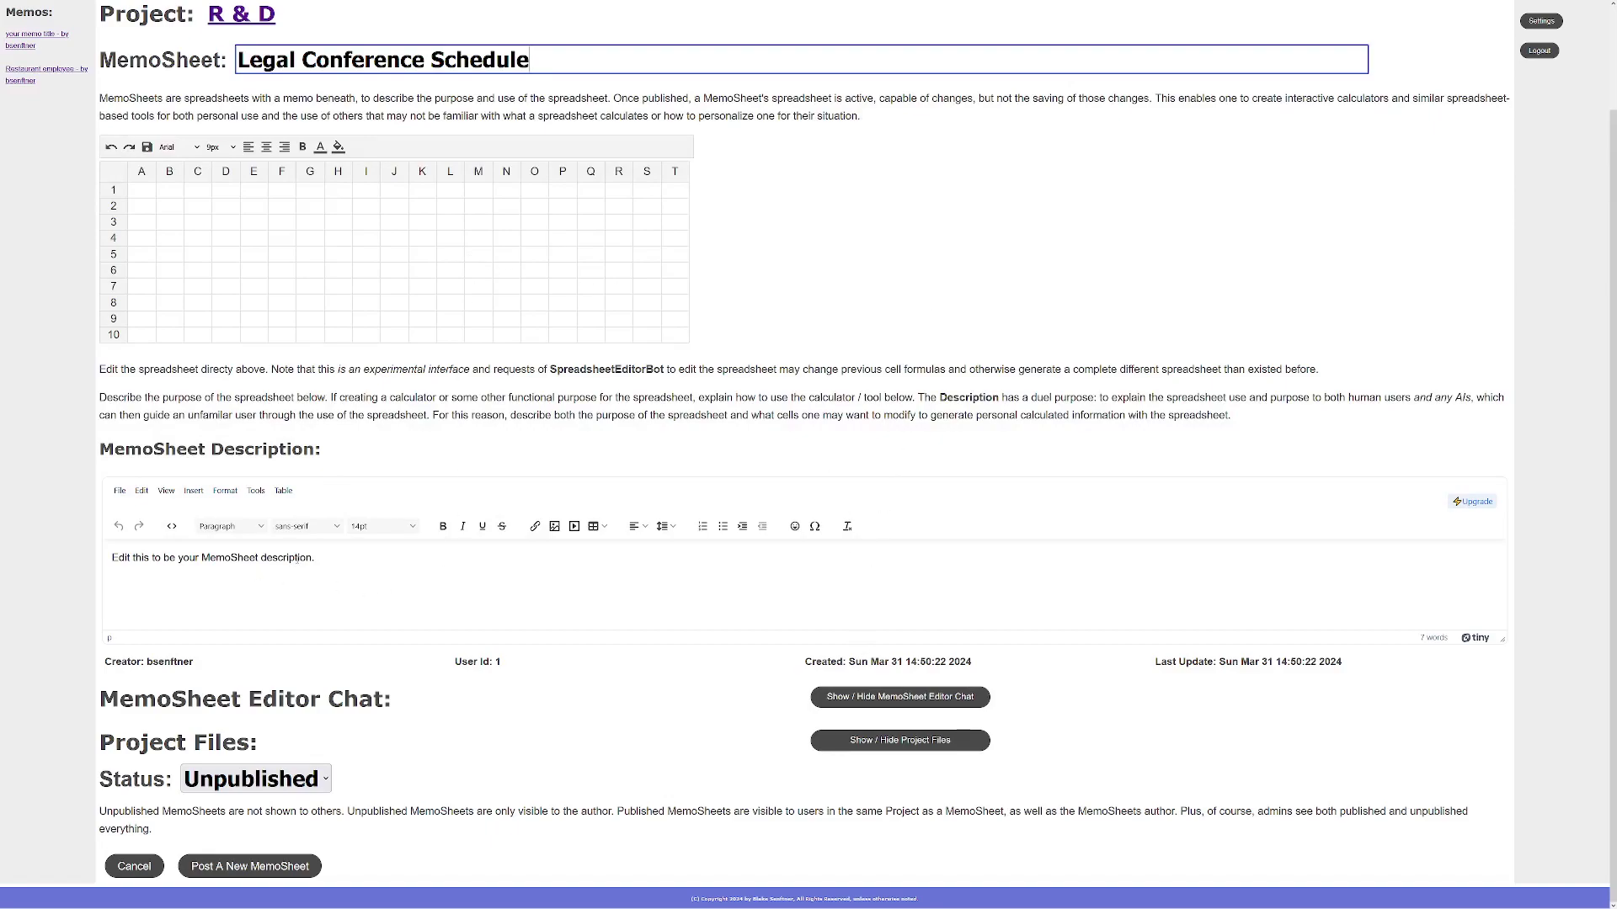
left_click(916, 698)
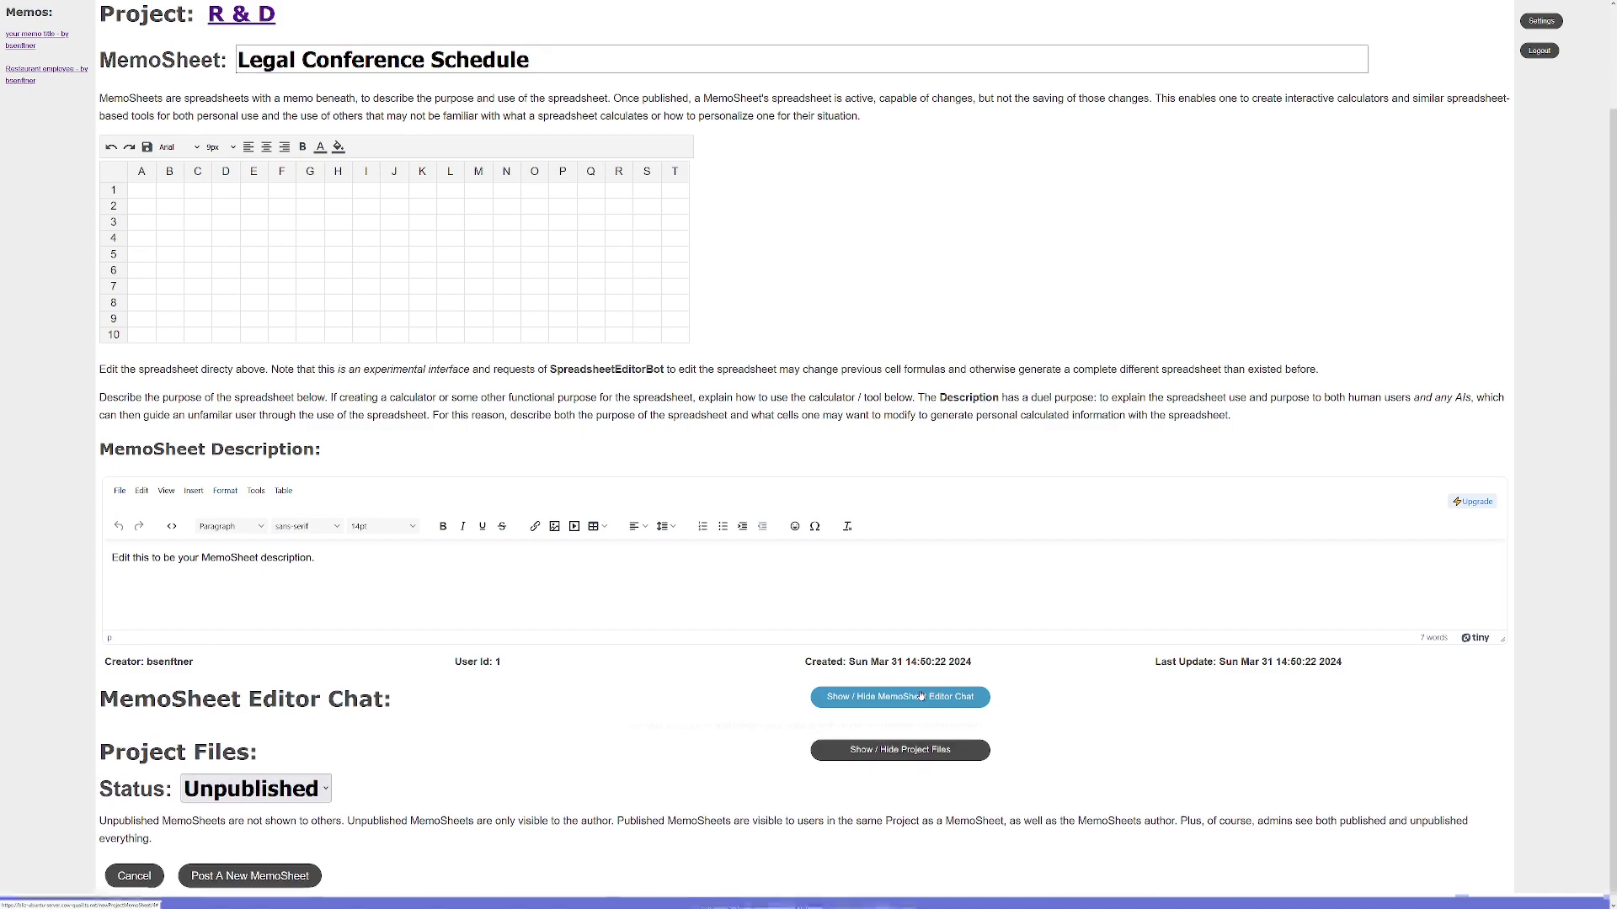
scroll(1189, 686, "down", 3)
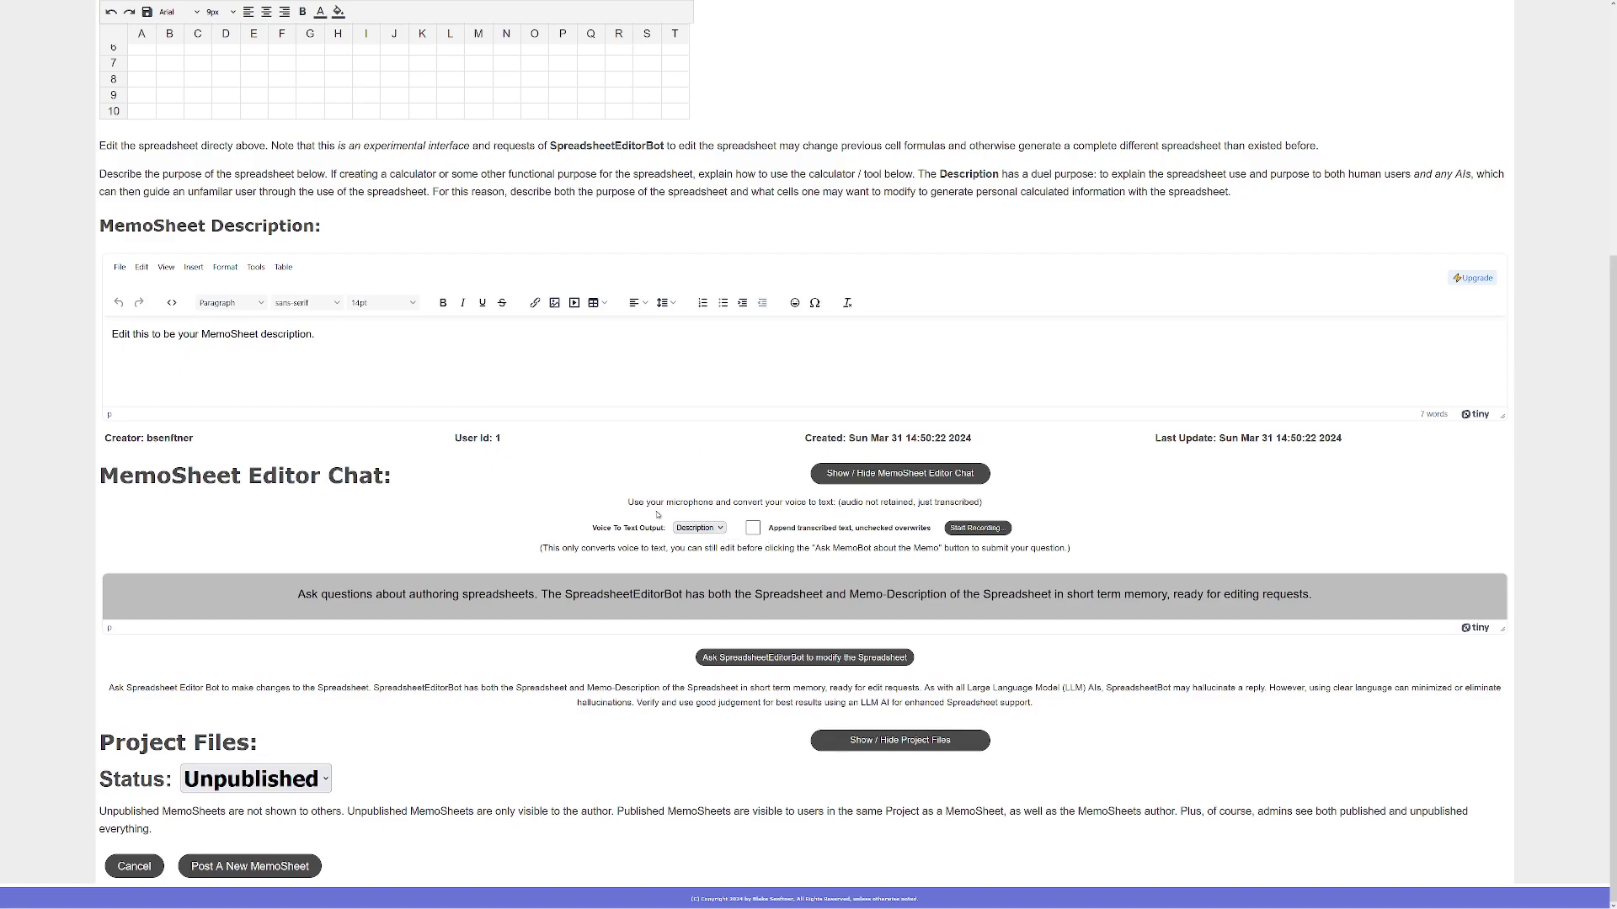
- Set Voice To Text Output to Chat, leaving Append unchecked
left_click(691, 557)
left_click(753, 530)
left_click(754, 530)
left_click_drag(459, 594, 756, 607)
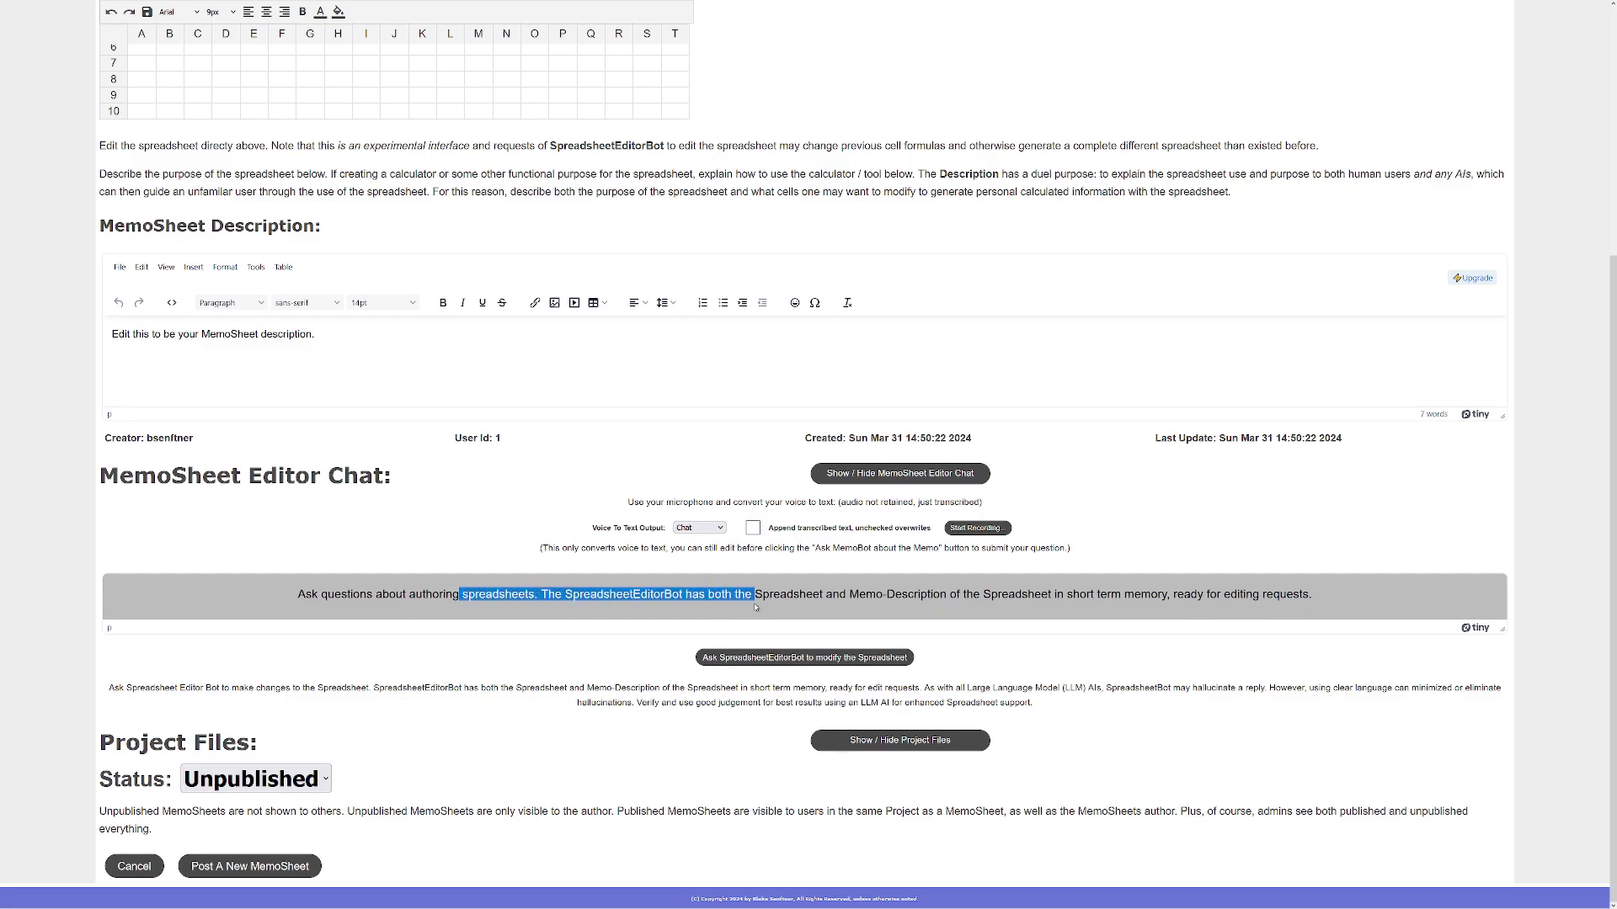
left_click(793, 589)
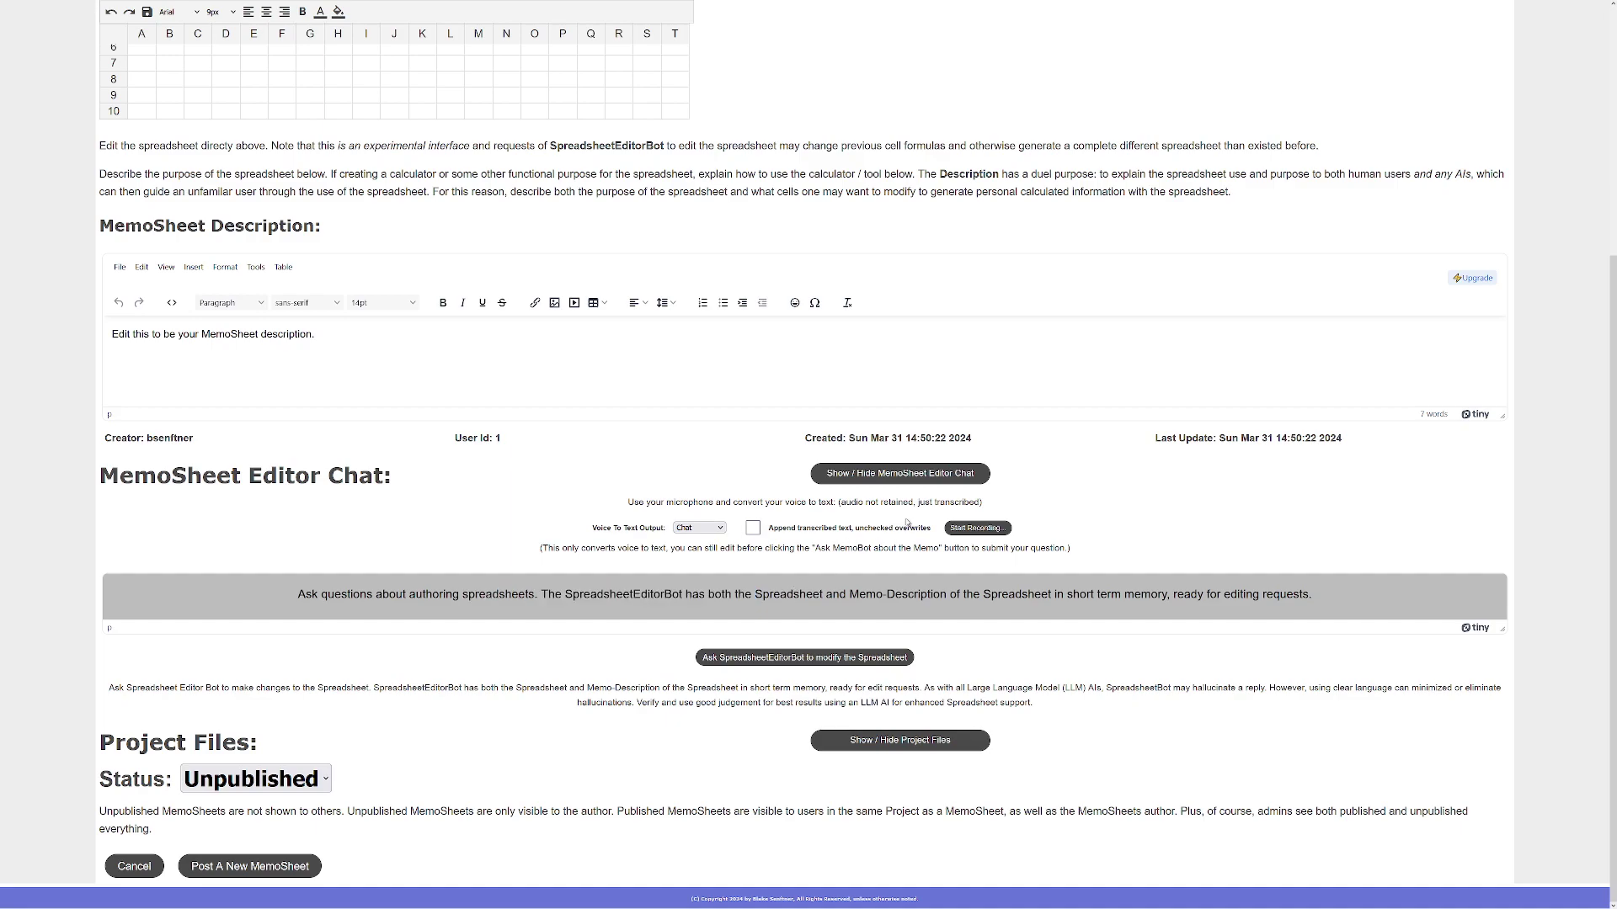
- Start recording the spoken schedule request for the editor bot
left_click(975, 529)
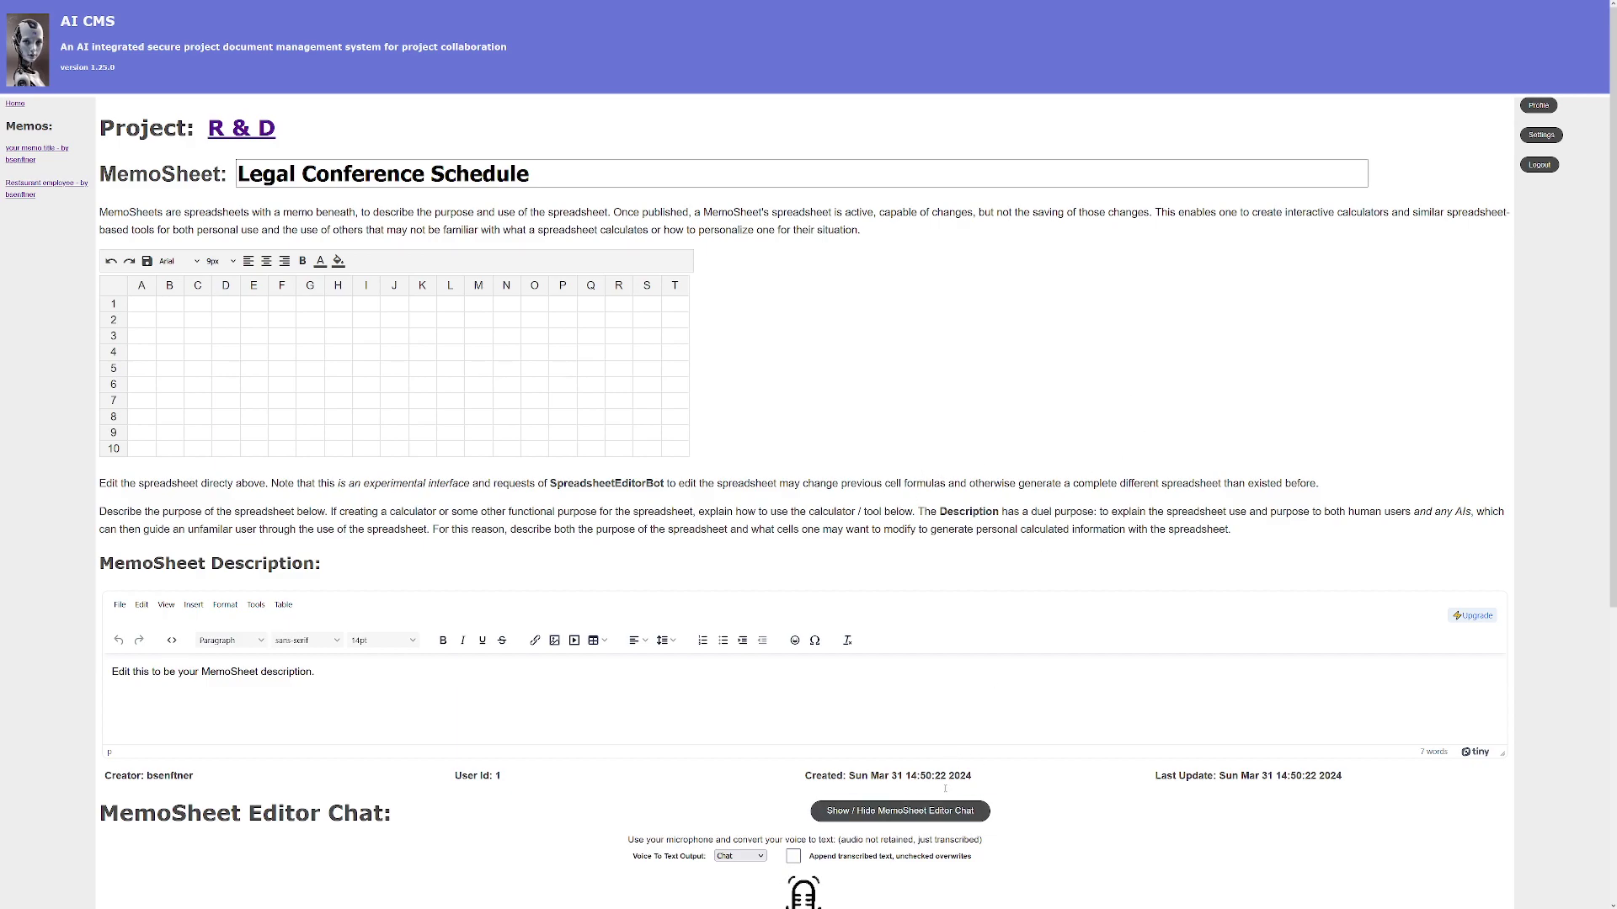
- Enlarge the chat box and send the request so SpreadsheetEditorBot builds the Monday–Thursday grid
scroll(960, 817, "down", 4)
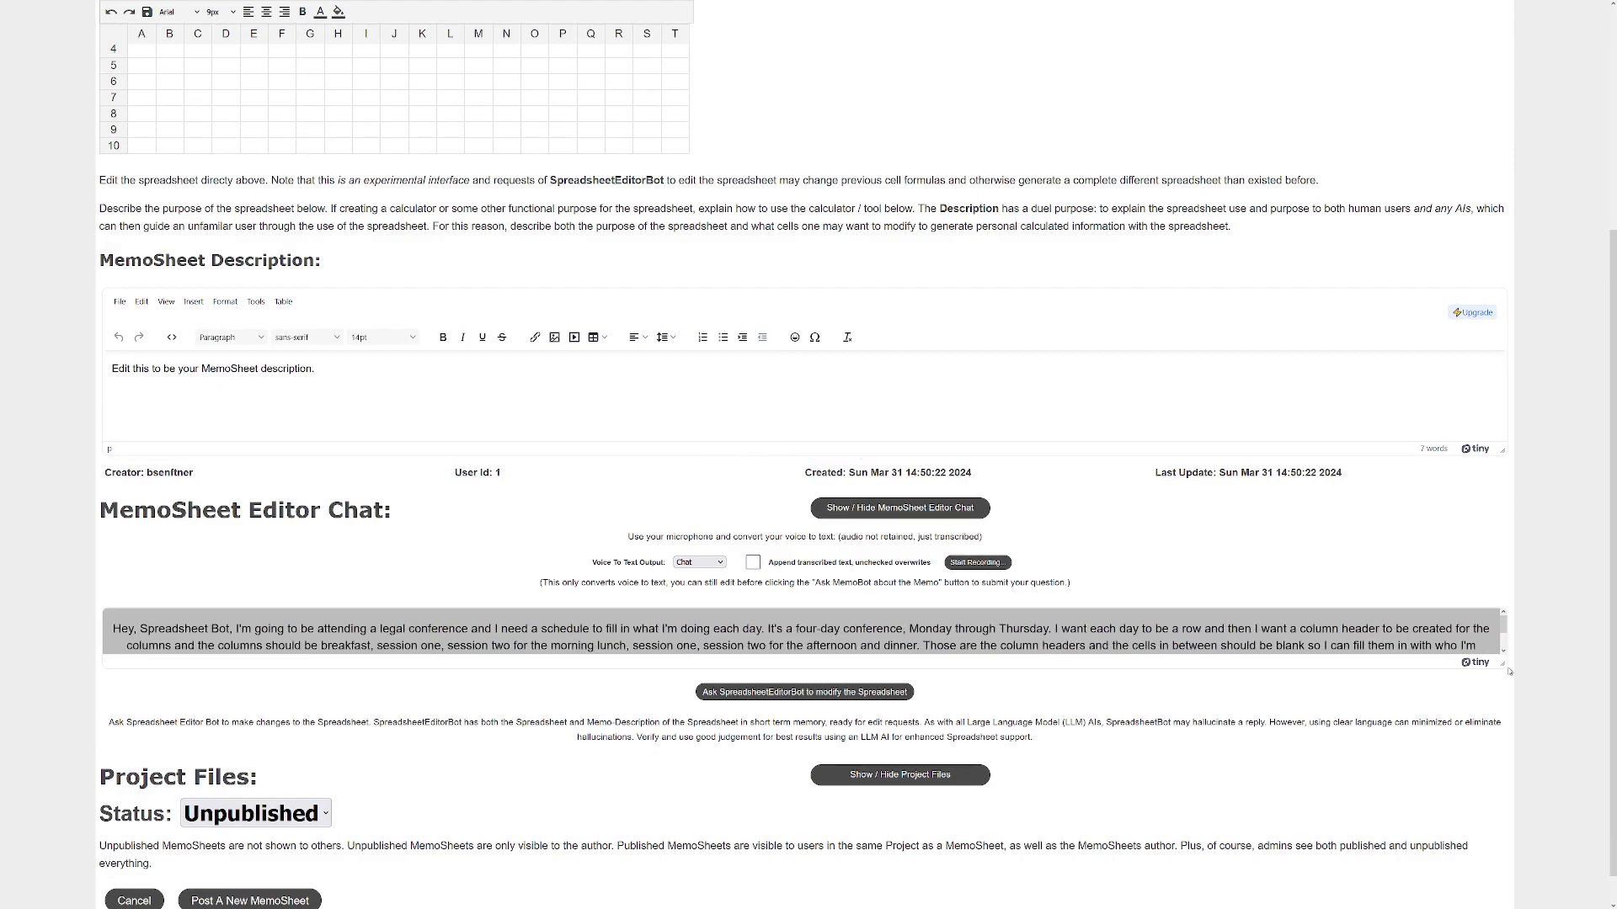
left_click_drag(1503, 663, 1501, 700)
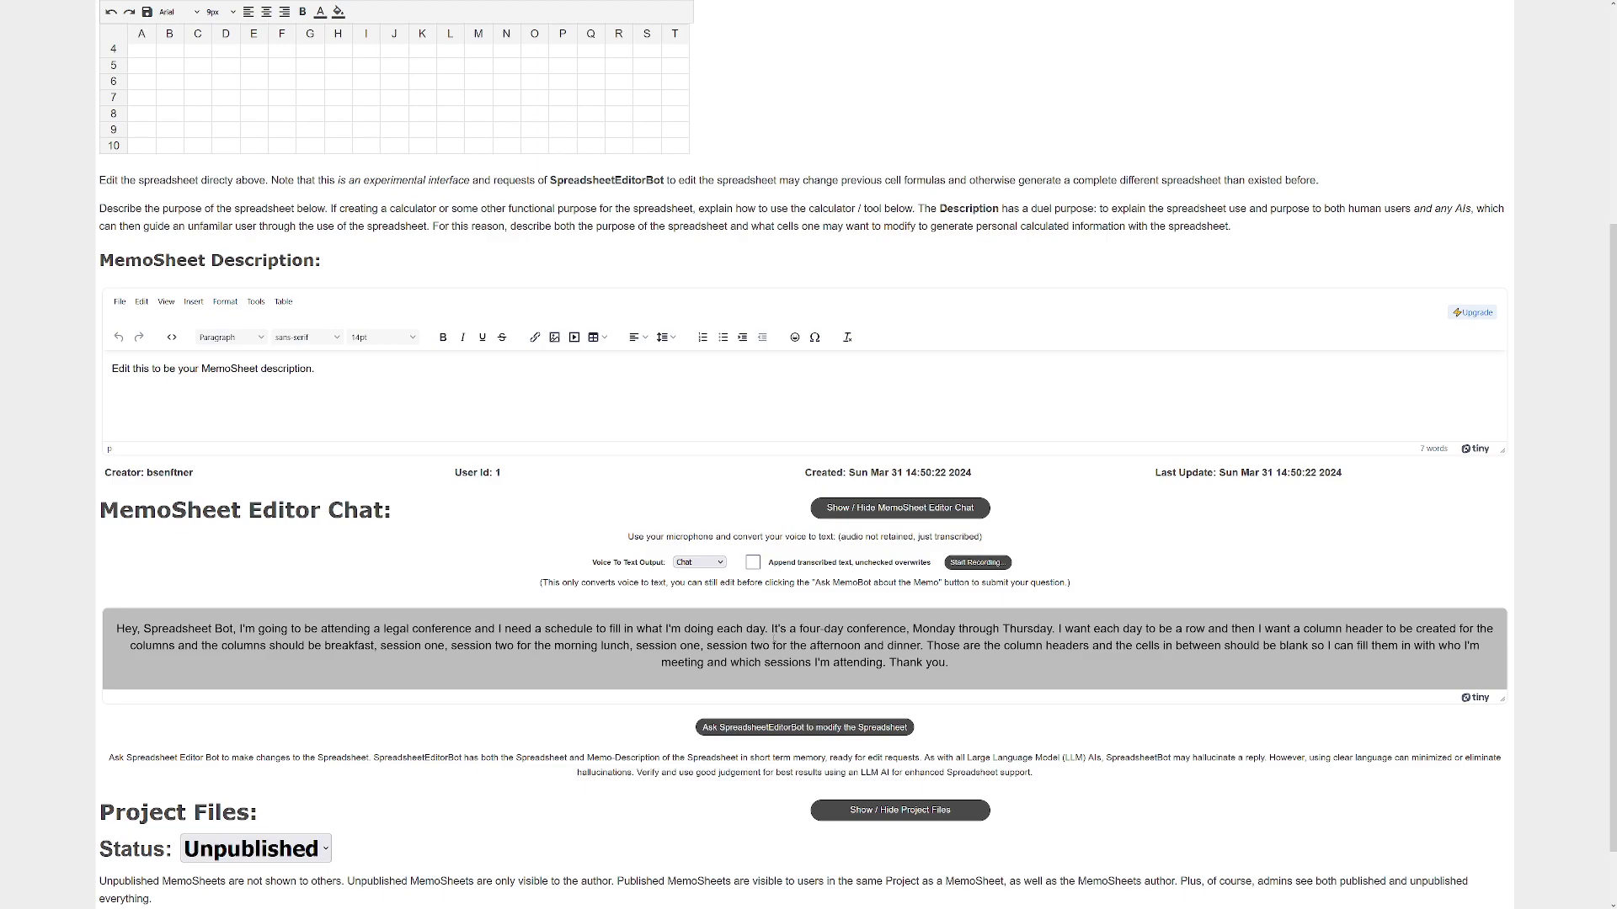
left_click(805, 729)
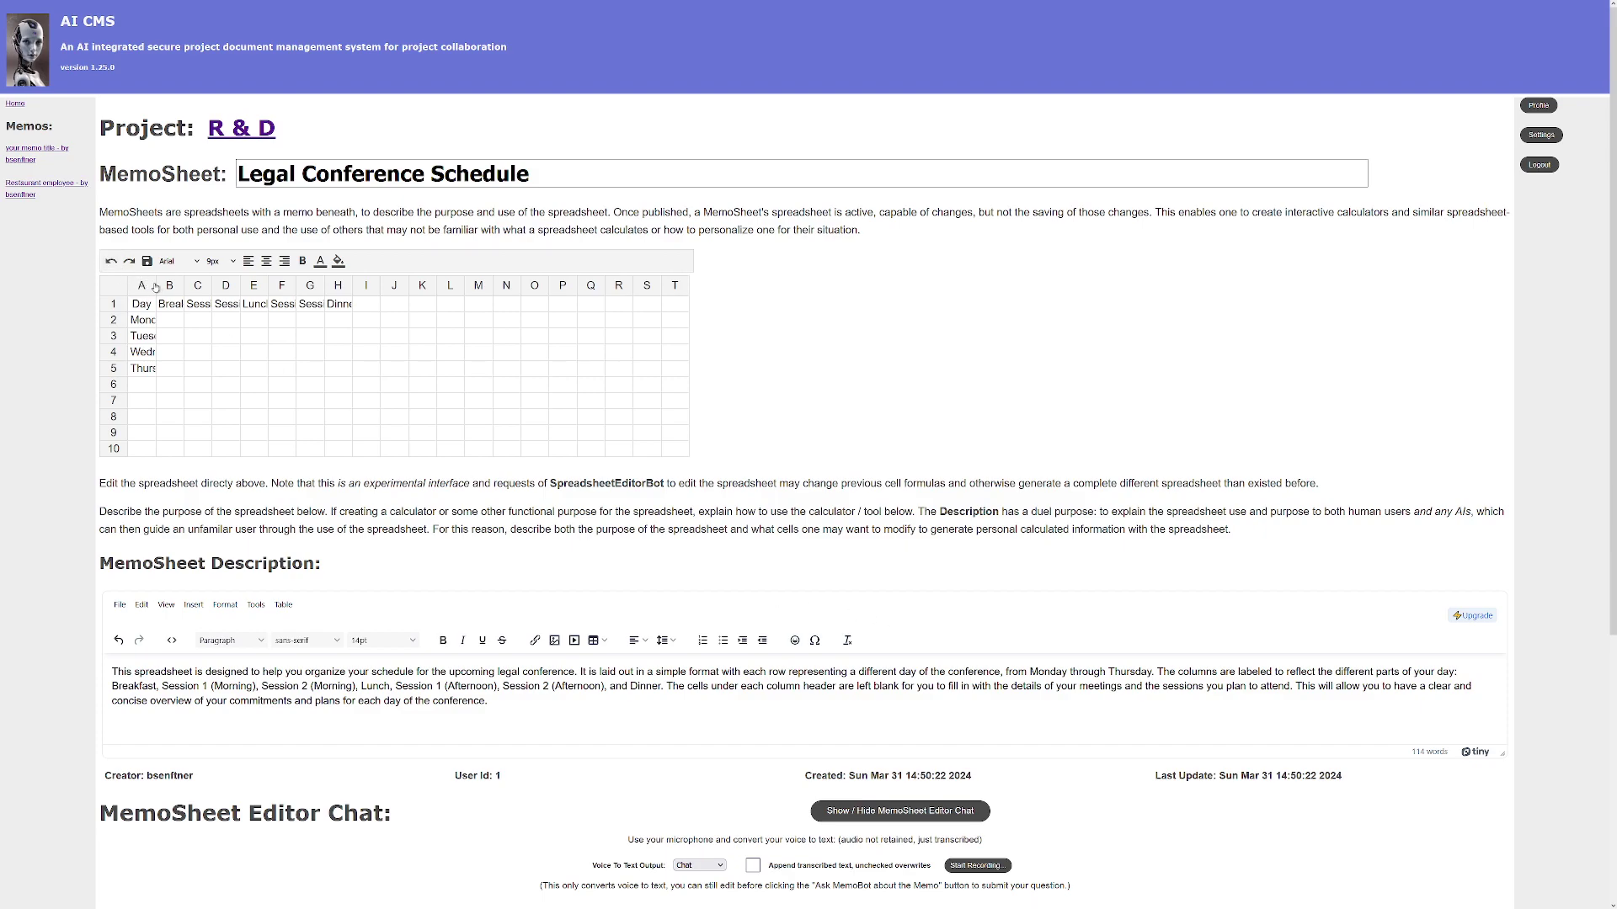
- Widen column A for day names and column D for 'Session 2 (Morning)'
left_click_drag(158, 287, 417, 286)
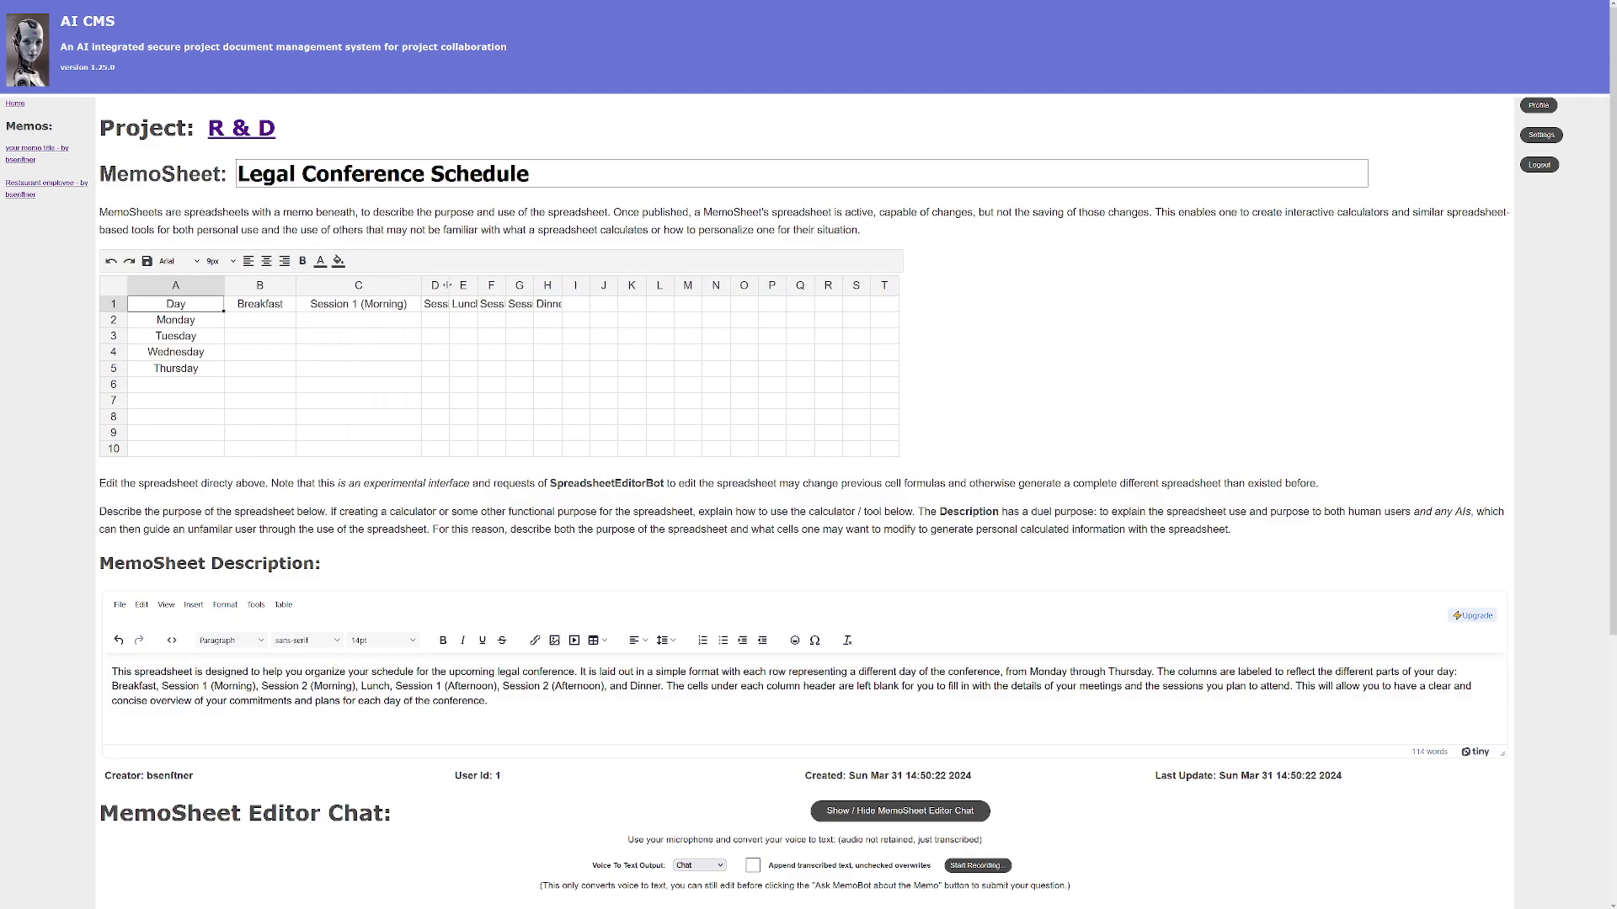
left_click_drag(447, 285, 884, 283)
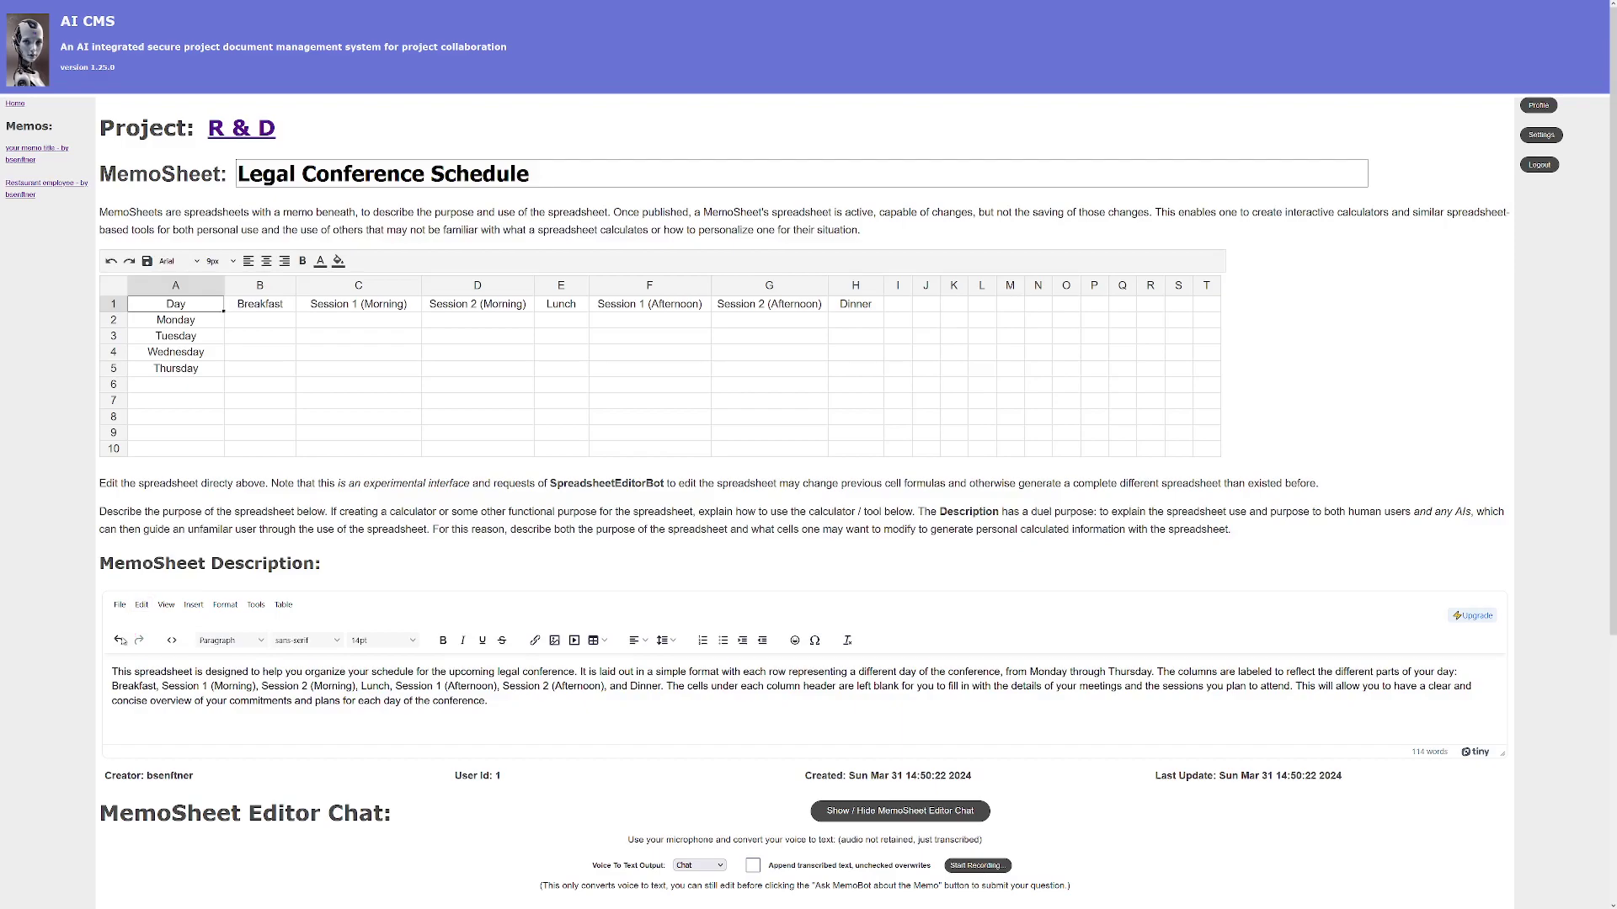
scroll(122, 640, "down", 3)
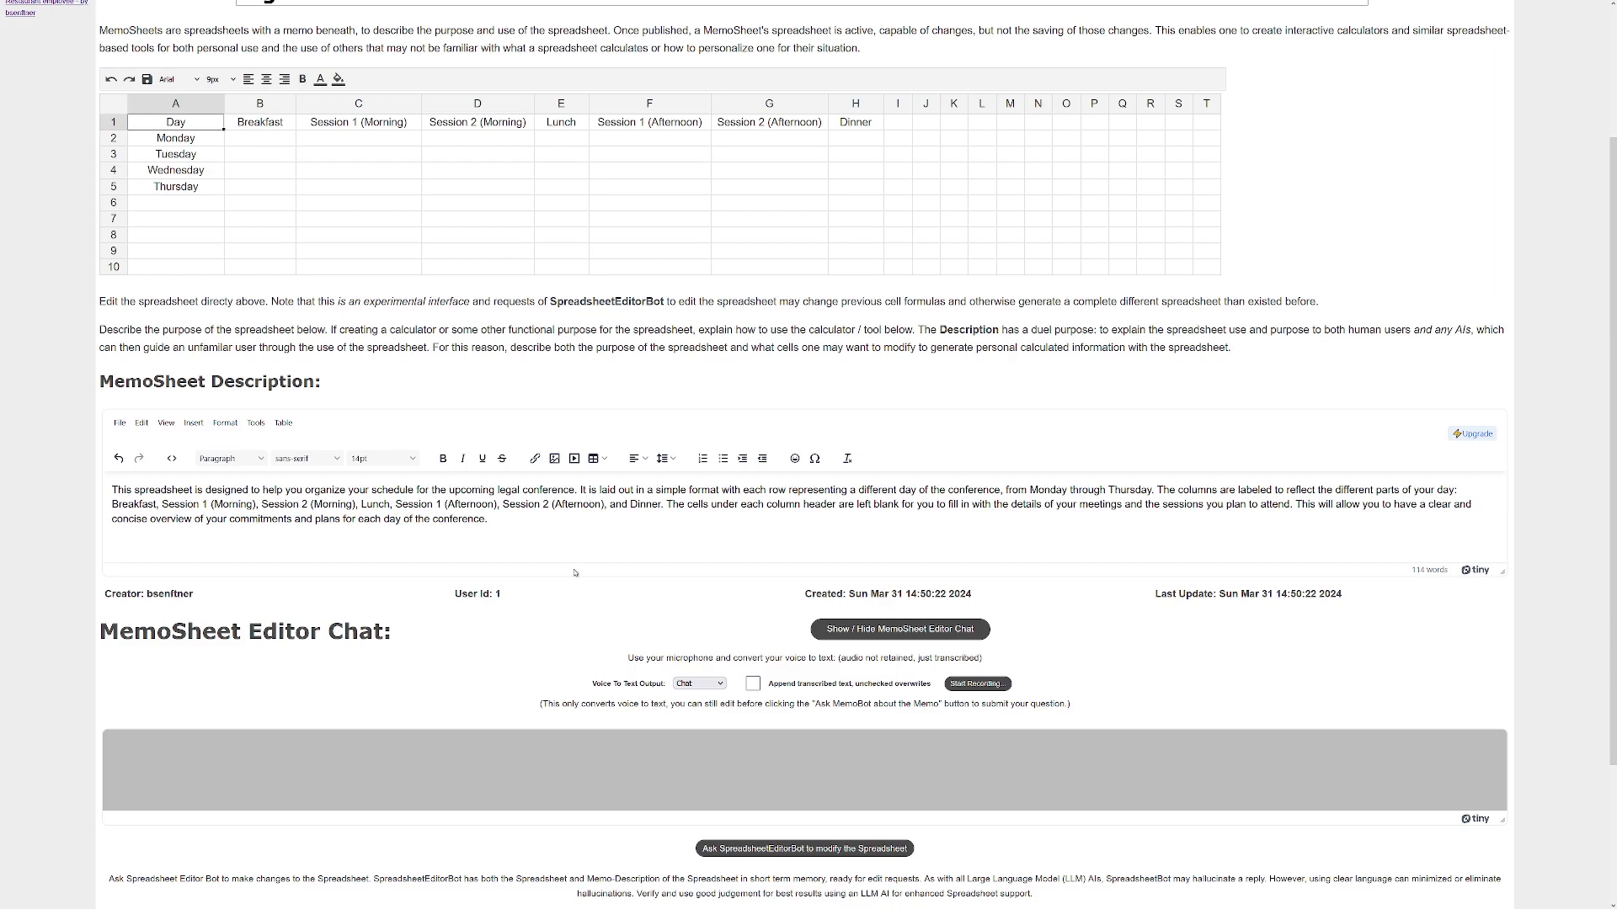
- Set the MemoSheet status to Published and post it
scroll(331, 825, "down", 2)
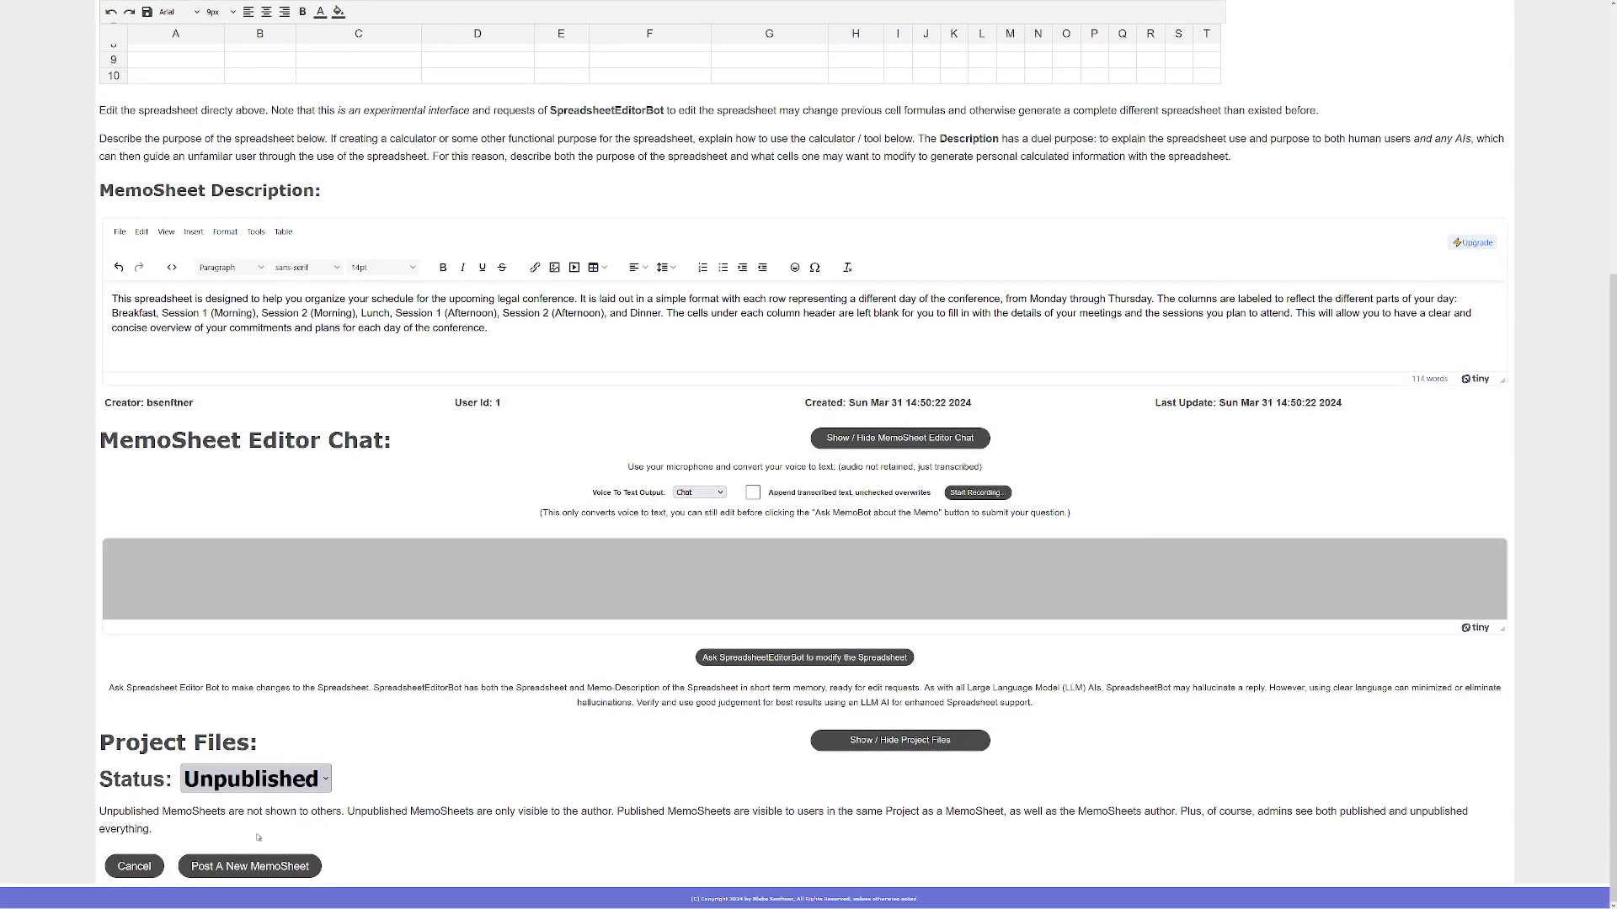
left_click(251, 861)
left_click(233, 870)
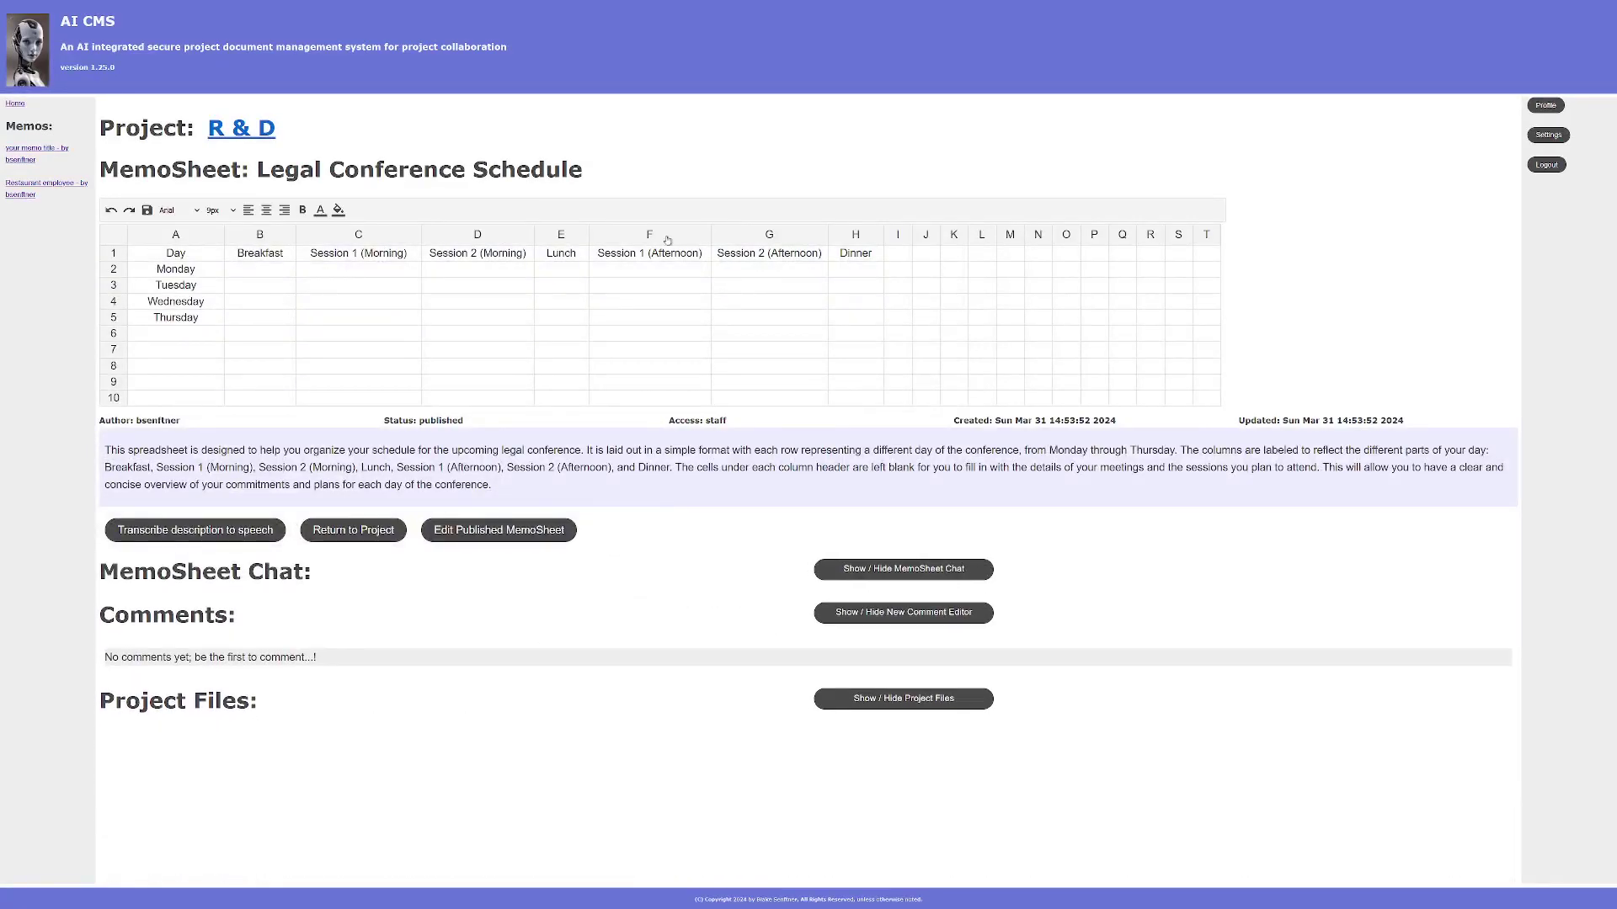
- Move through the grid cells from B2 along the Monday row and down column D to Wednesday
left_click(271, 271)
key("Right")
key("Right")
key("Right")
key("Right")
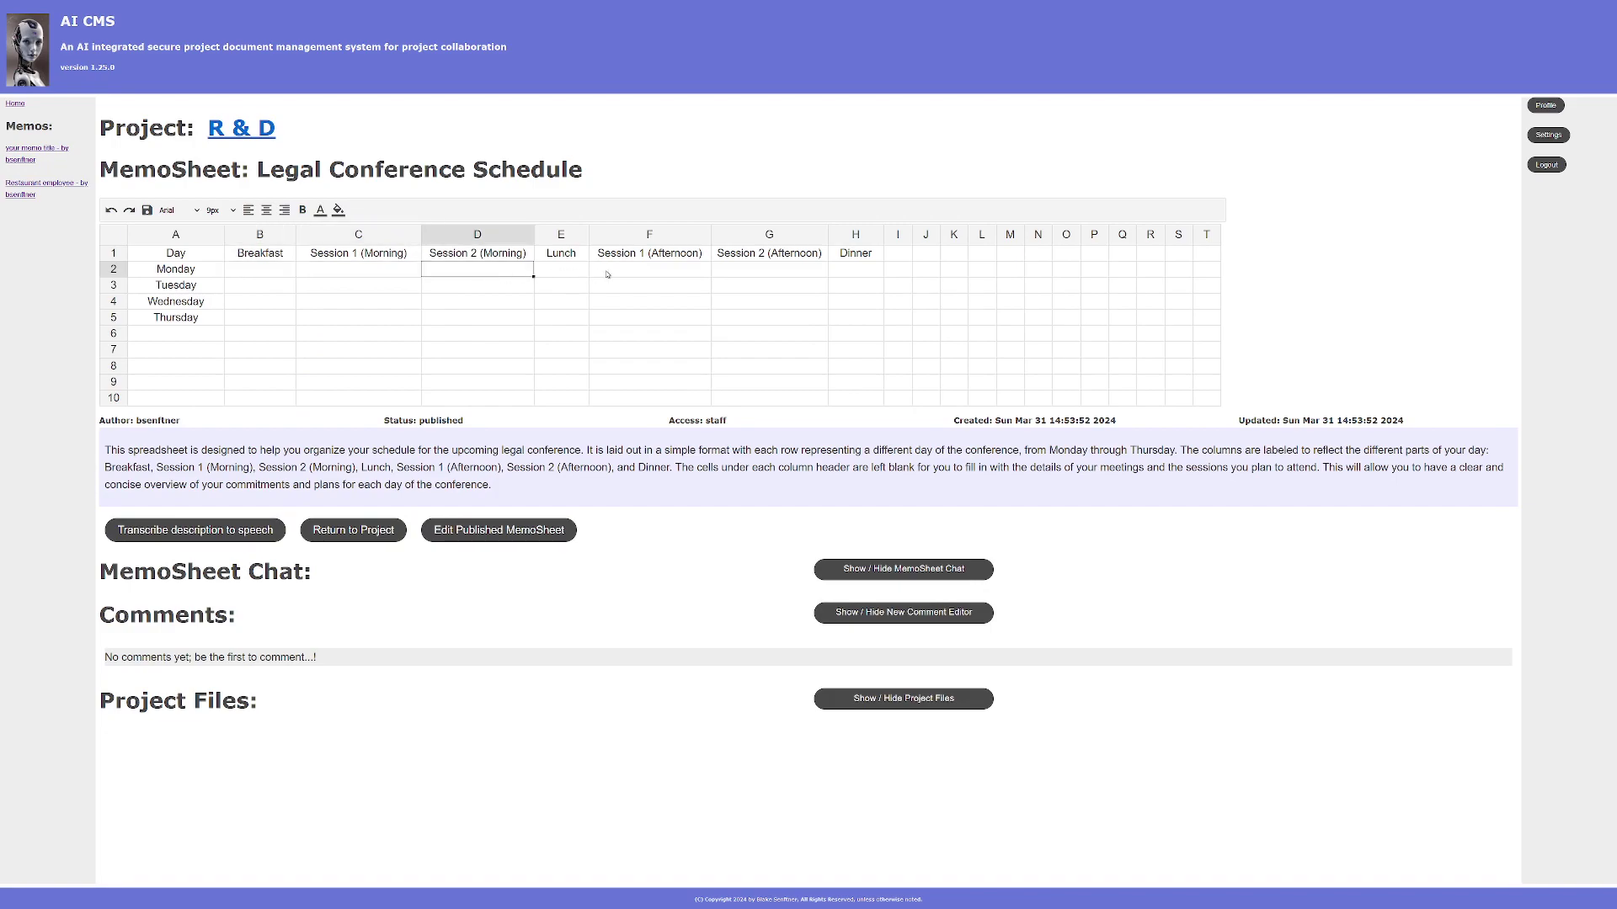
key("Right")
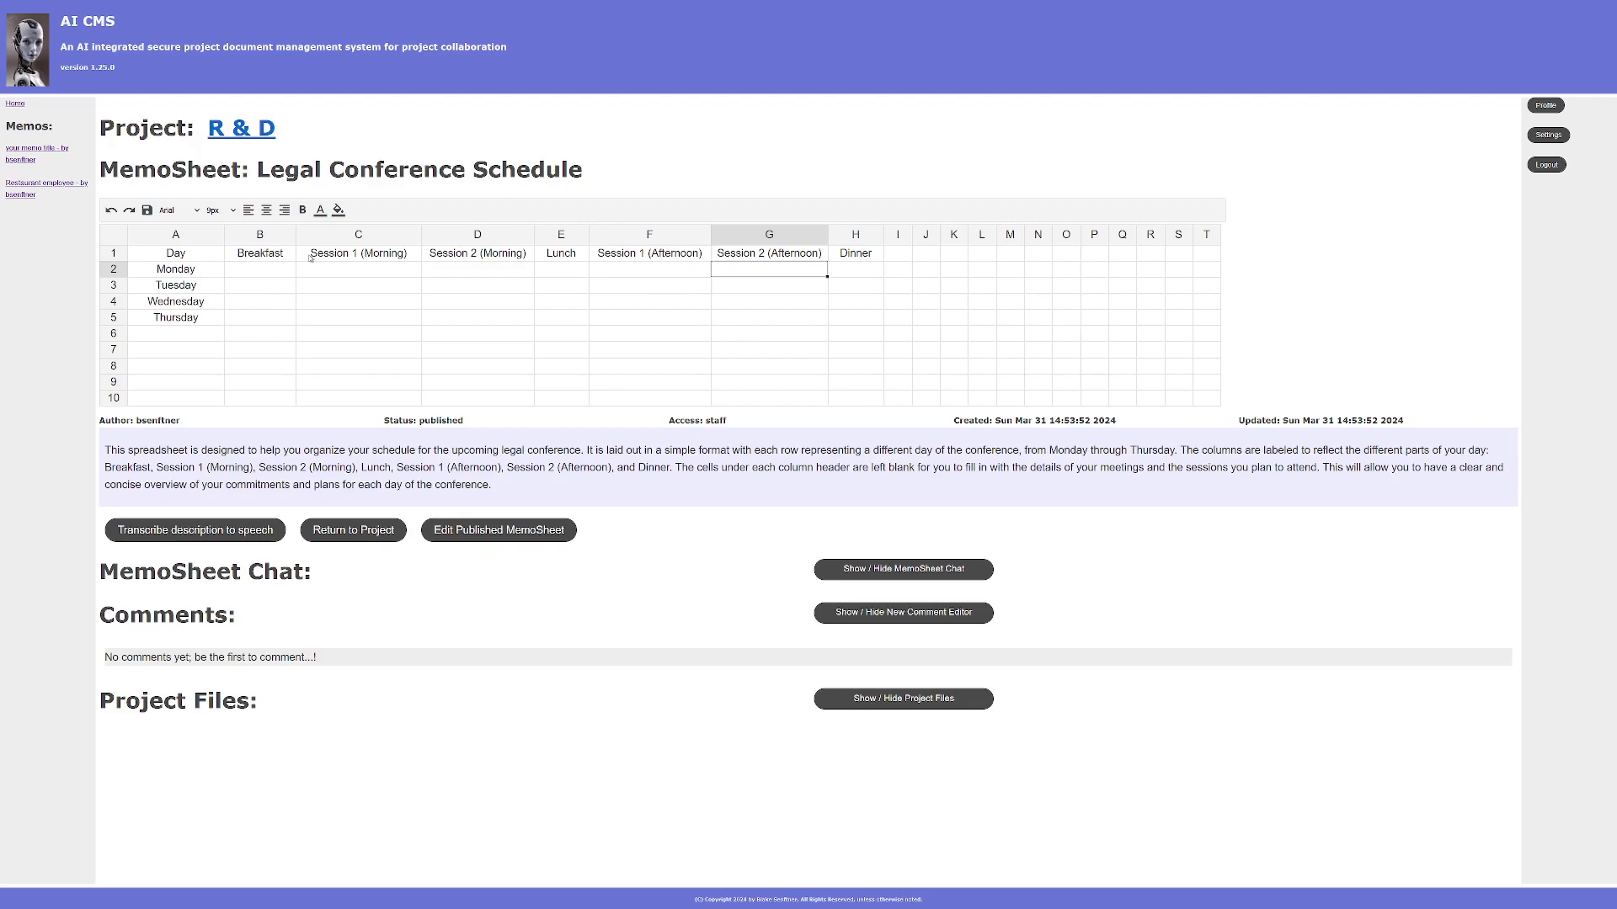
left_click(276, 272)
key("Right")
key("Right")
key("Down")
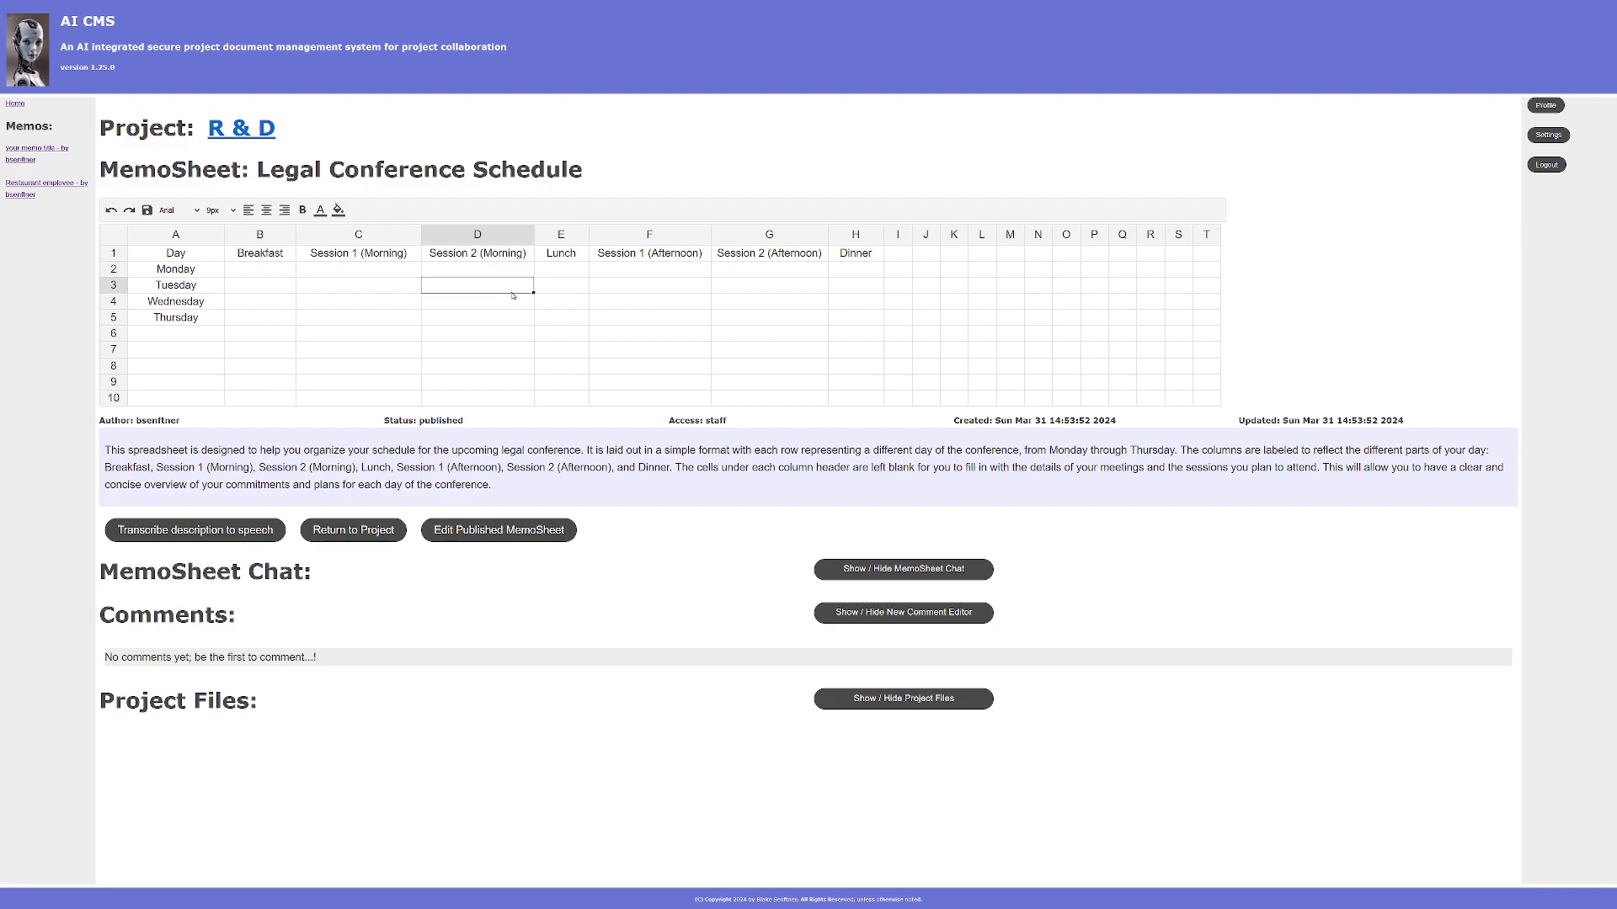
key("Down")
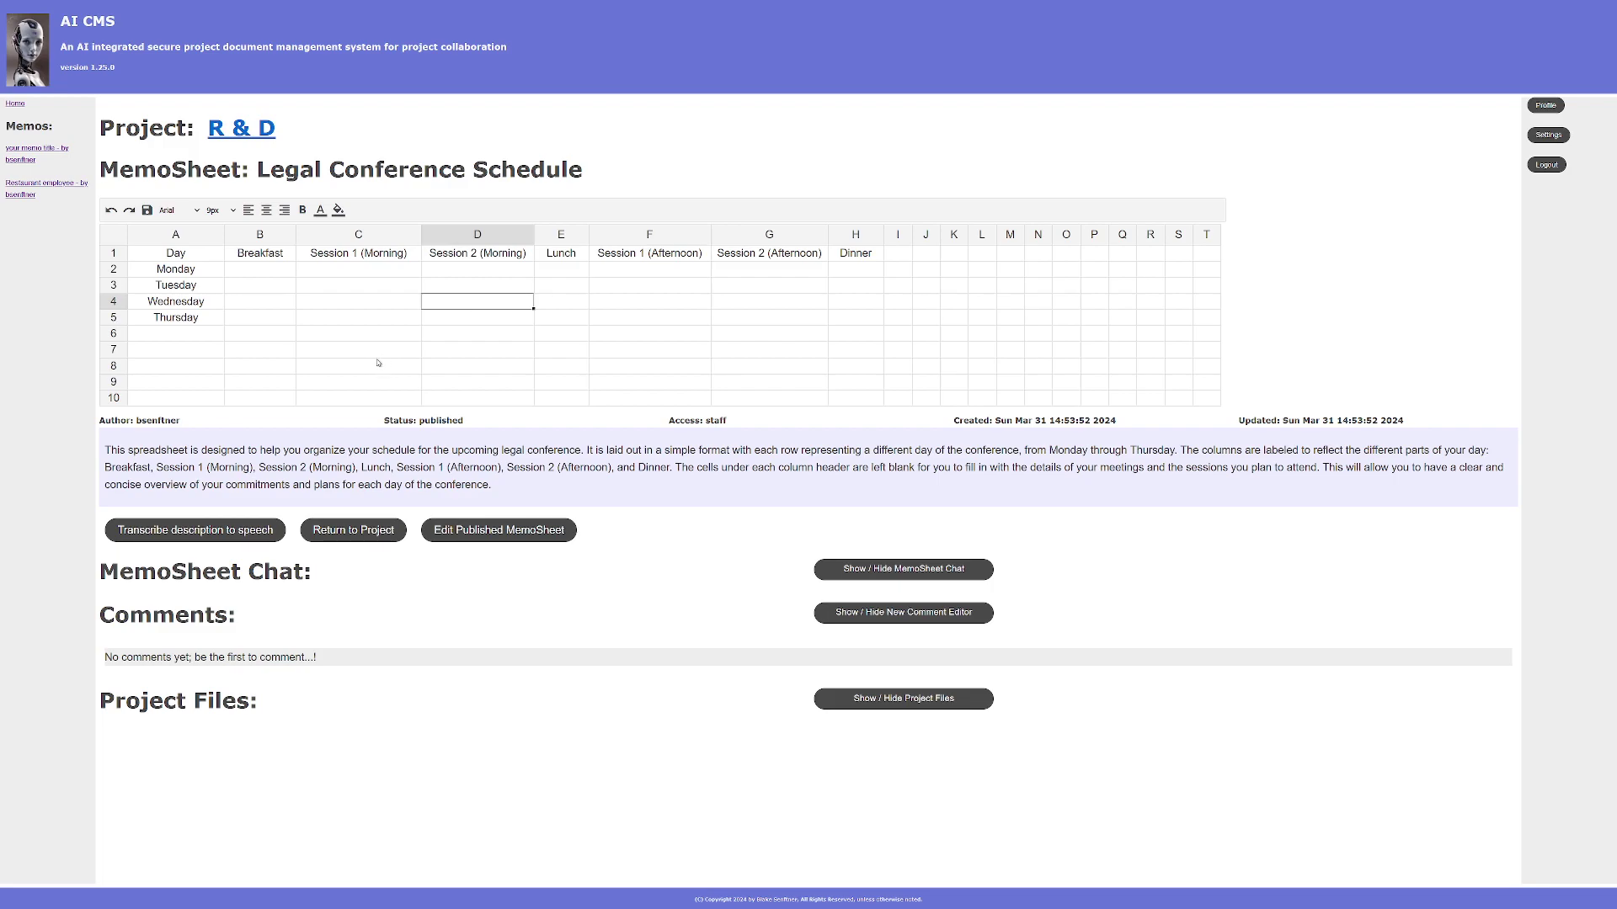
- Open the MemoSheet Chat panel beneath the published schedule
left_click(891, 561)
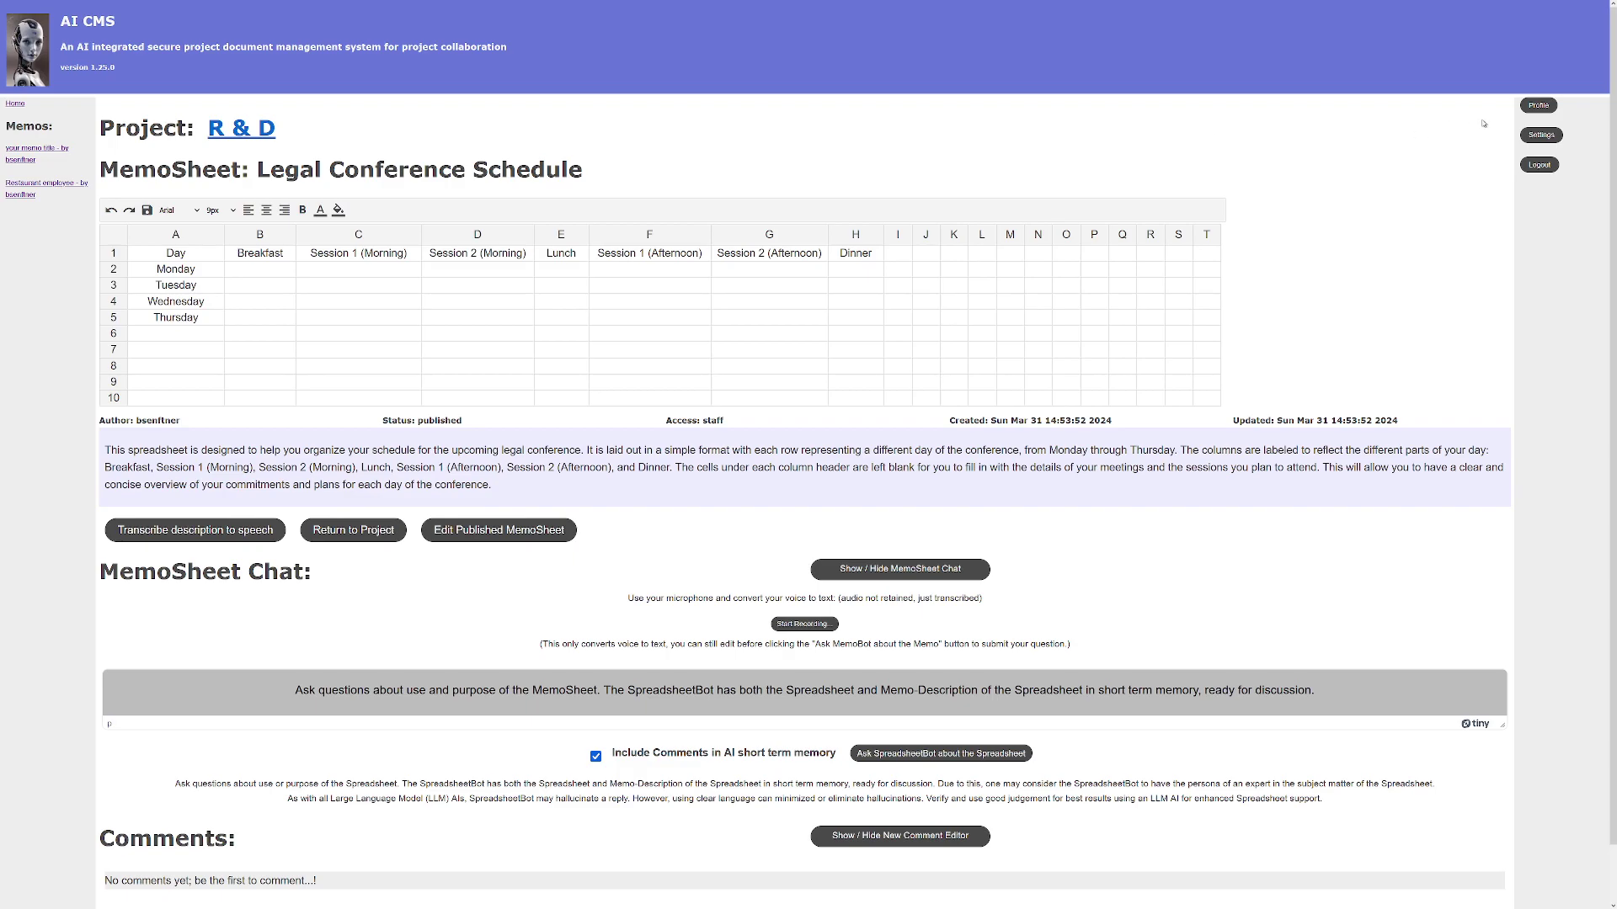
- Return to the profile page listing the user's projects
left_click(1538, 106)
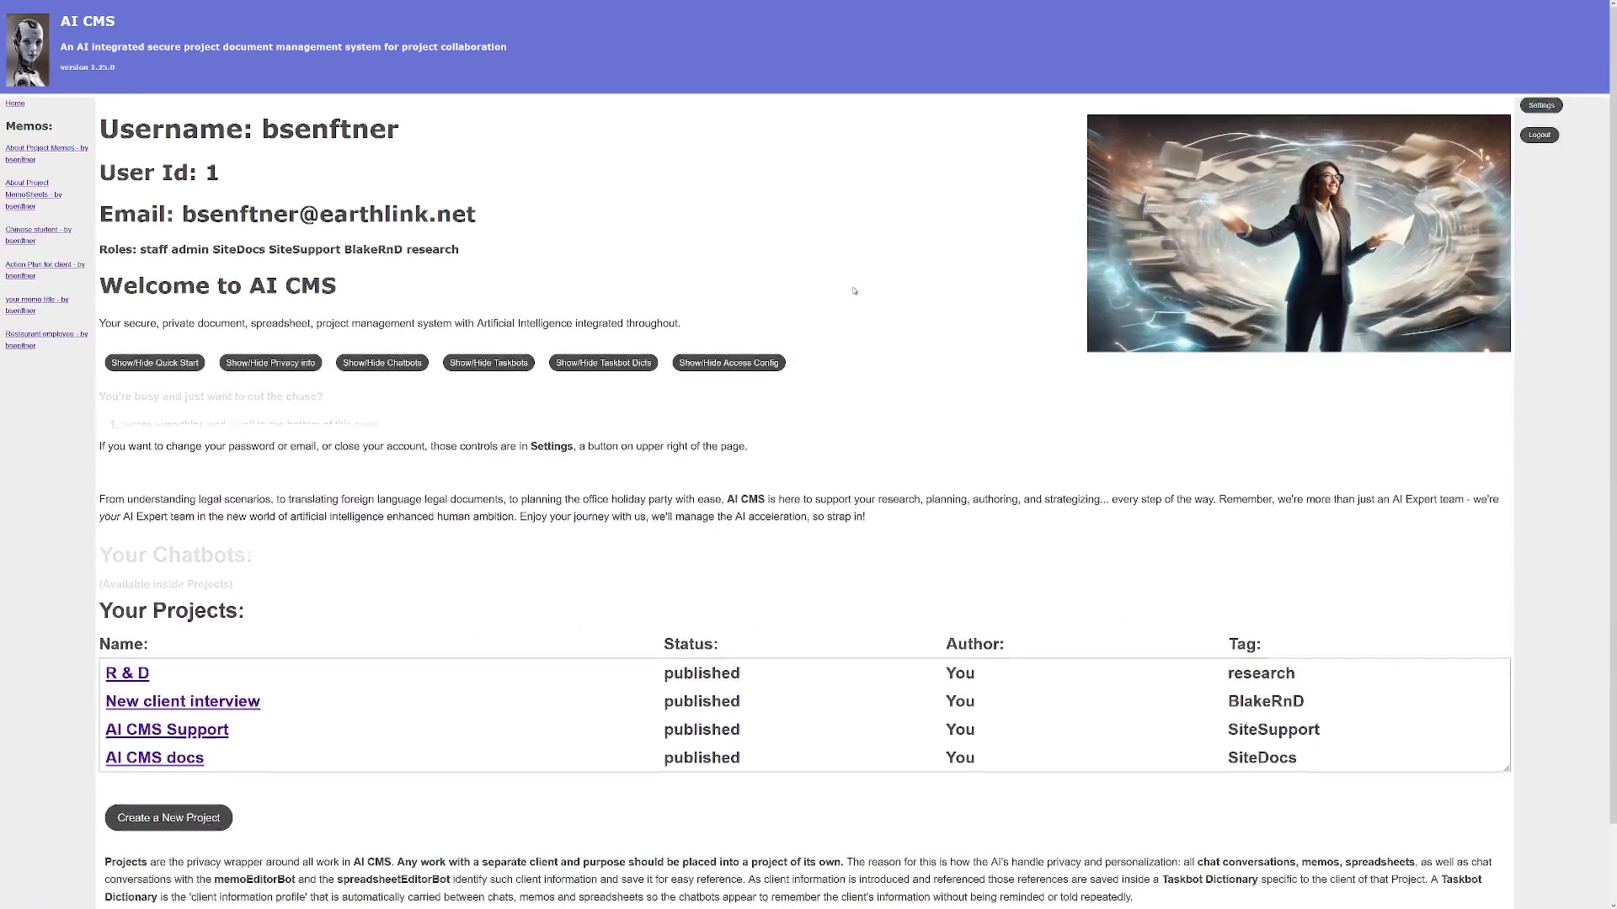